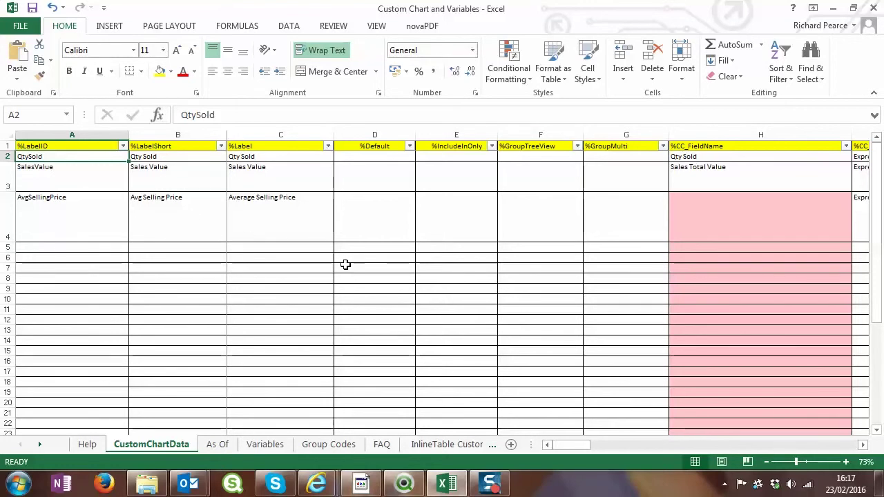
Step: Inspect the AvgSellingPrice expression in P4, its replicate flag, and the Q4 override formula
drag(577, 449, 807, 454)
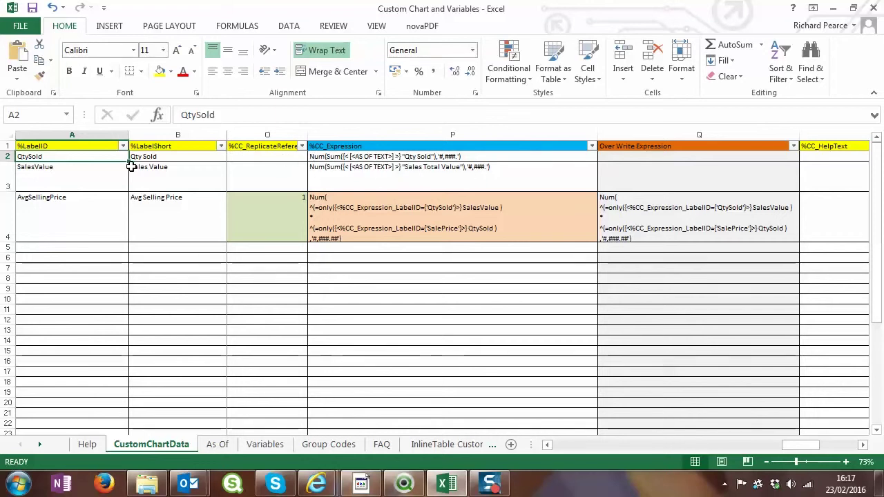
click(410, 217)
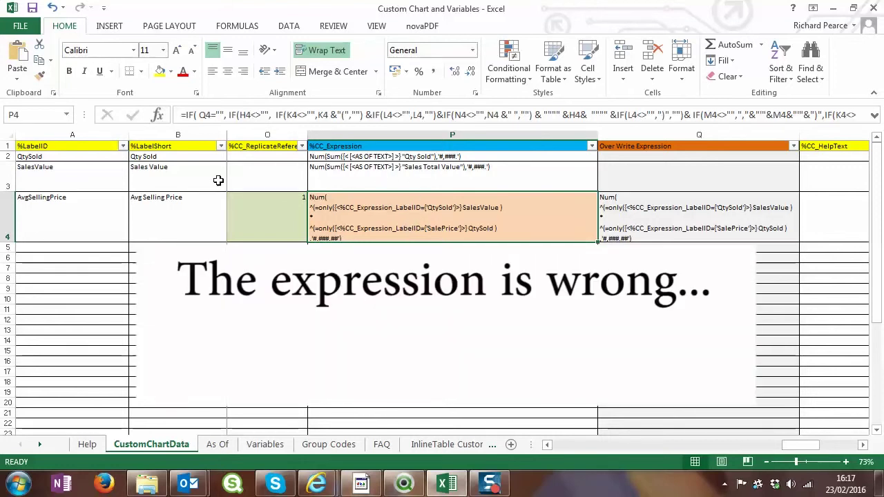
key(ctrl+Down)
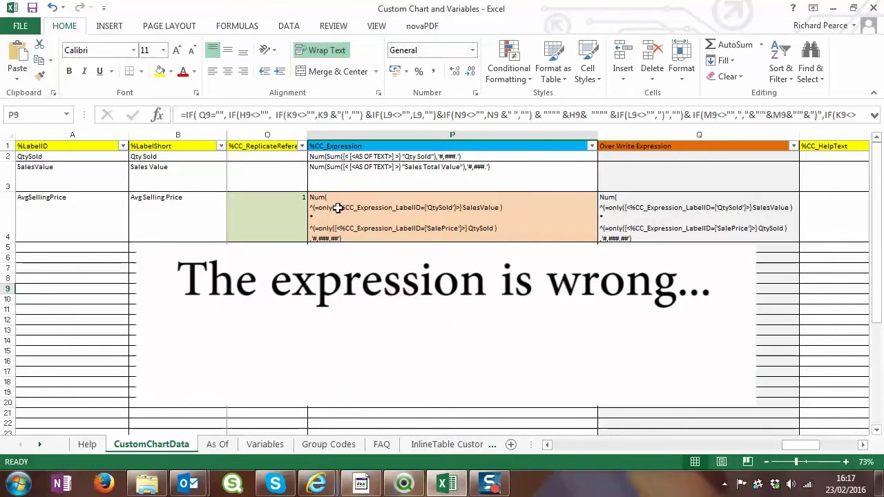
click(250, 218)
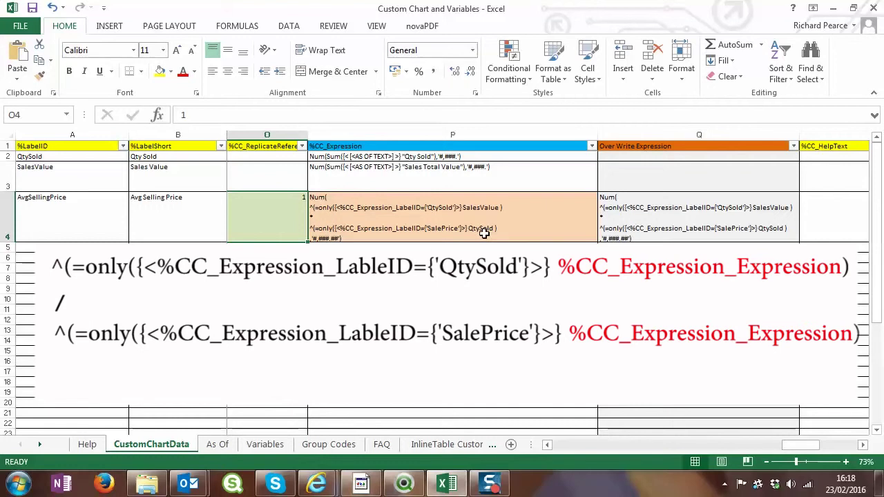
click(635, 223)
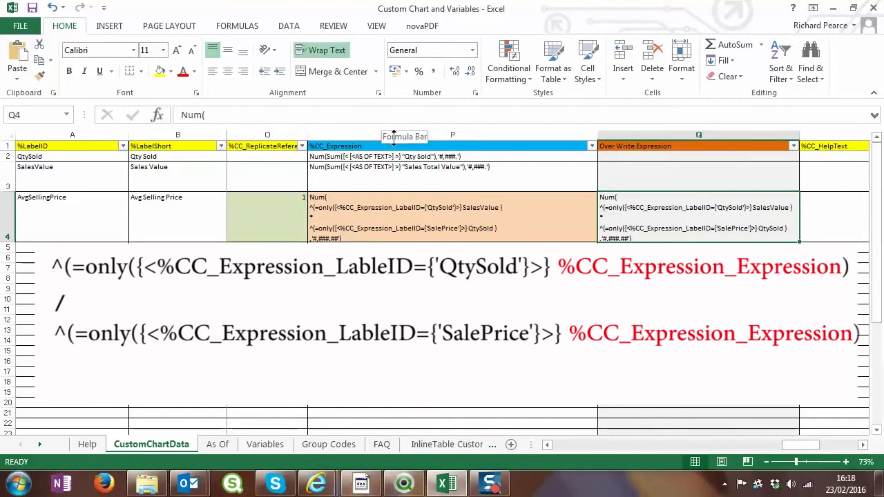
Step: Change the '*' in Q4's formula to '/' so SalesValue is divided by QtySold
drag(393, 136, 393, 194)
double_click(183, 141)
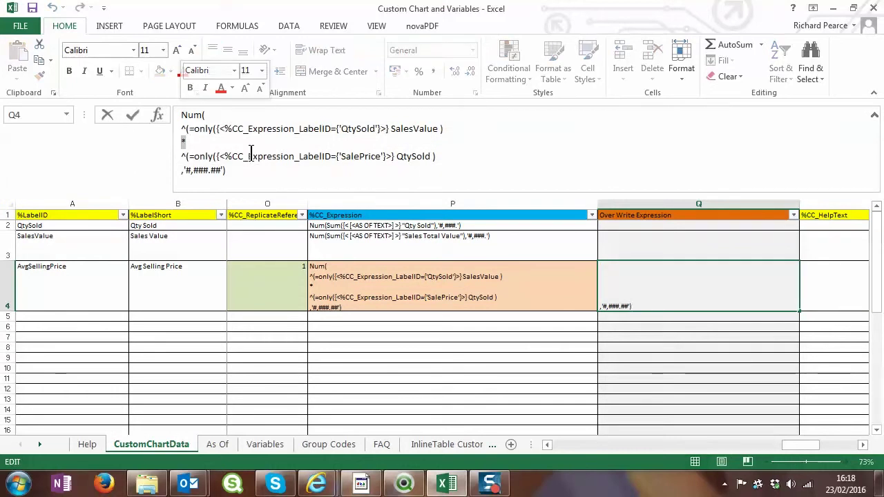
text(/)
key(Return)
key(ctrl+shift+u)
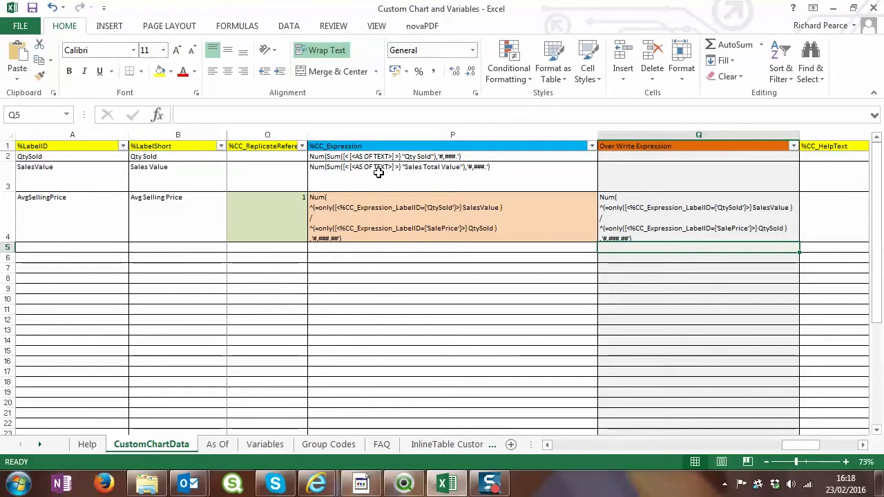
Step: On the As Of sheet, inspect G2's flag-extracting formula and the Latest period help text in F3
click(214, 445)
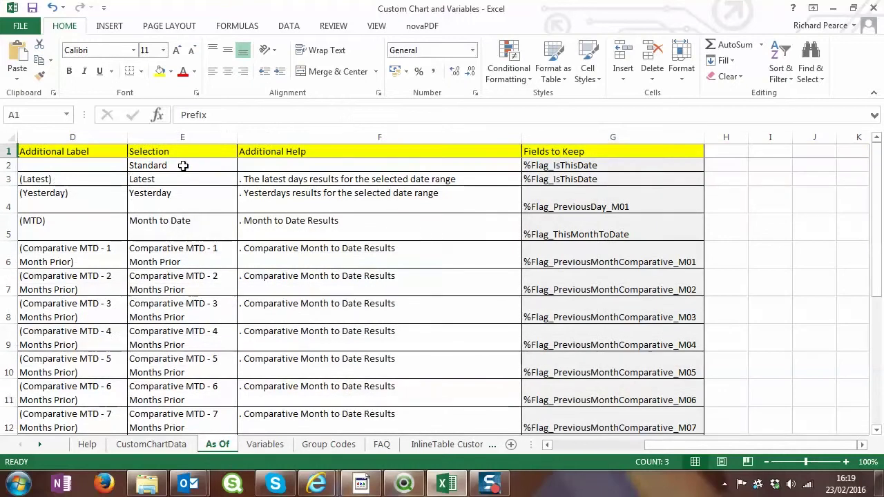
click(573, 166)
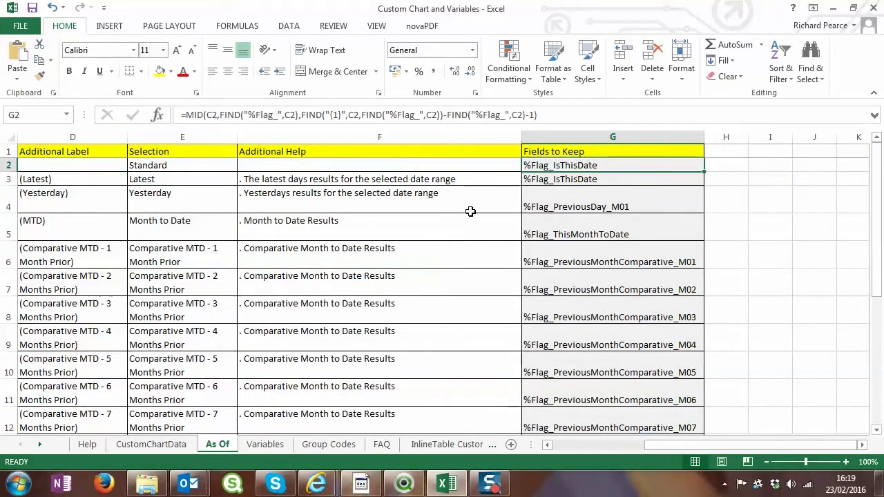
click(475, 176)
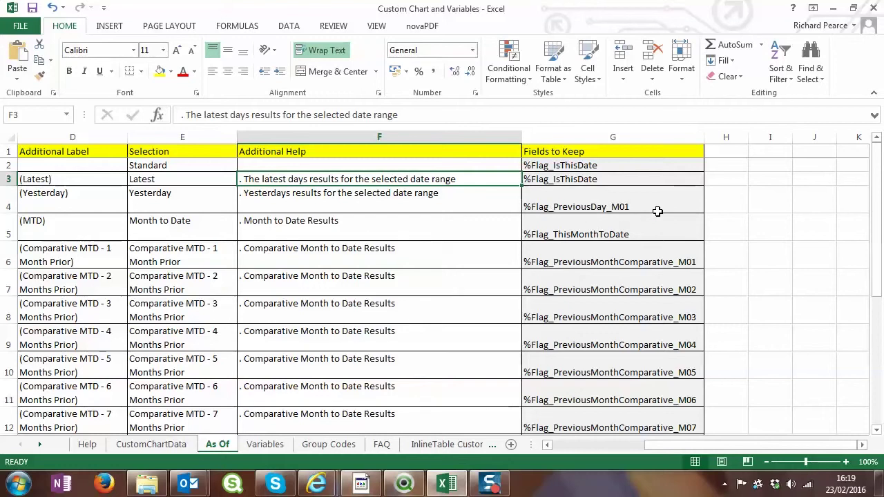
Step: Scroll through the remaining As Of periods, then return to CustomChartData and bring QlikView forward
scroll(542, 233, down, 1)
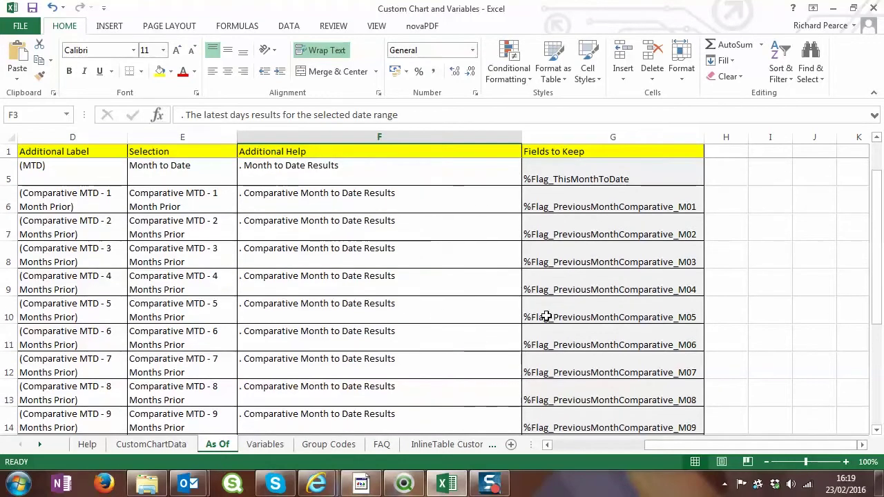
scroll(554, 265, down, 2)
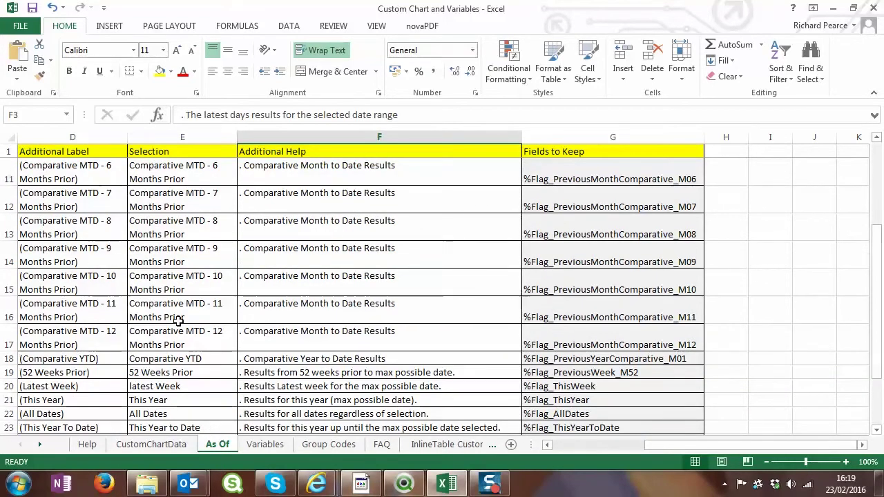
scroll(26, 252, down, 2)
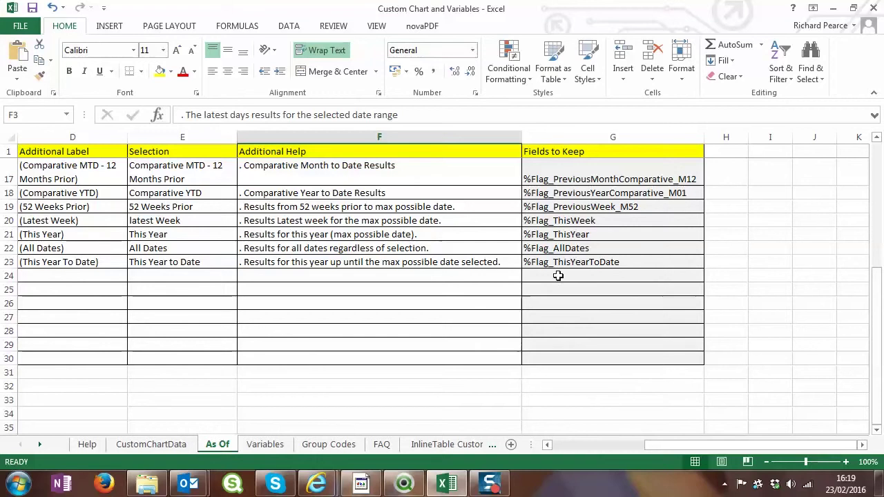
scroll(525, 308, up, 5)
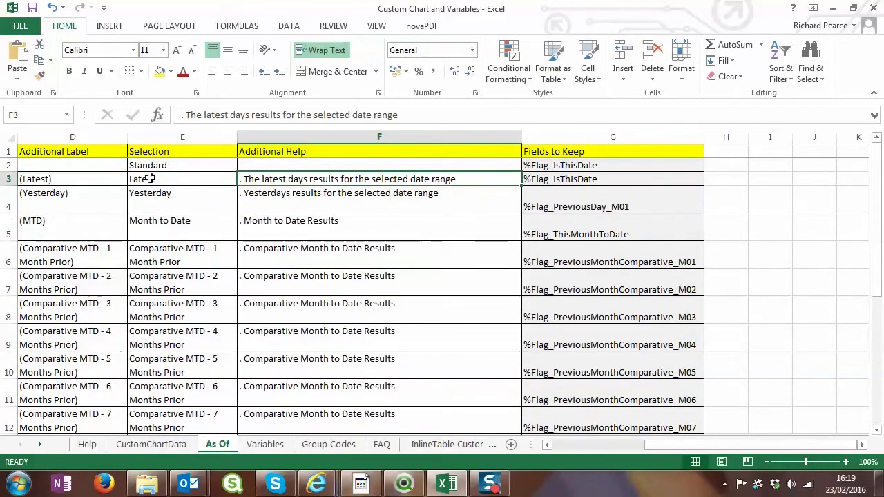
scroll(170, 256, down, 4)
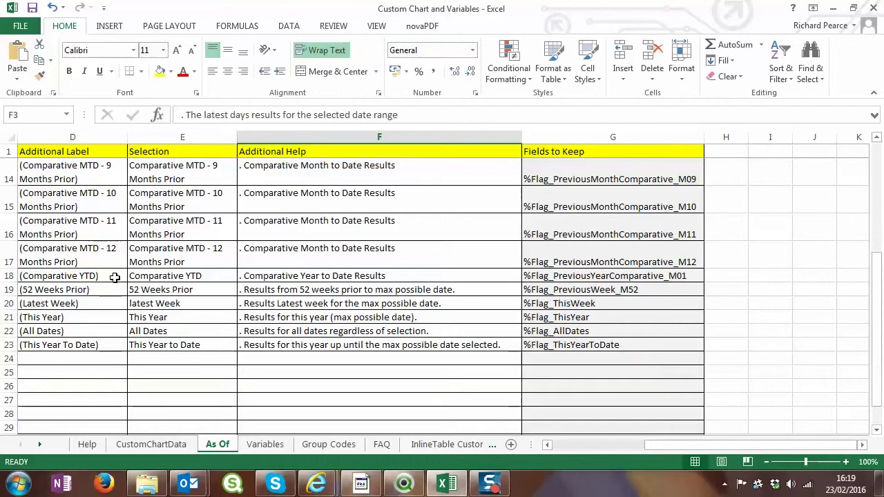
click(176, 446)
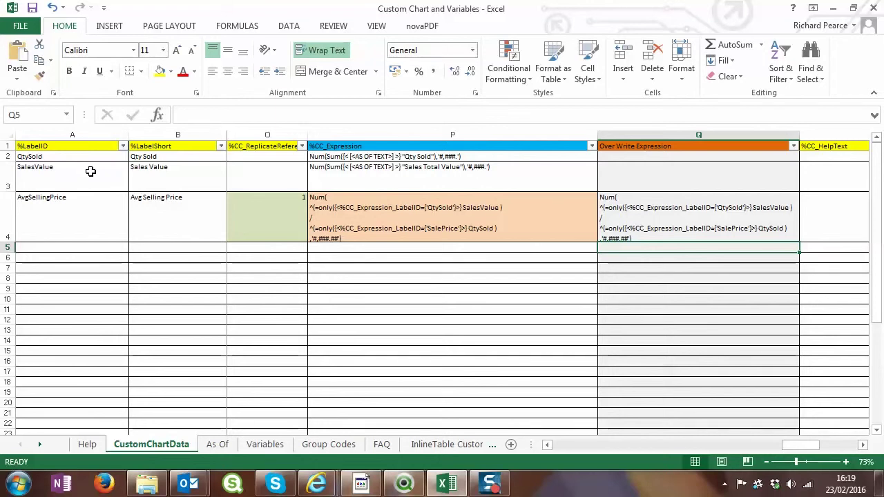
click(403, 484)
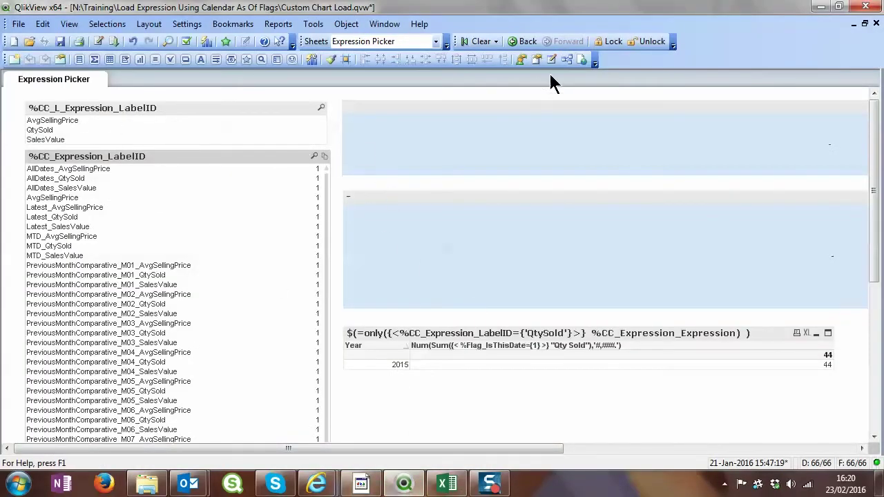
Step: Open the Table Viewer and preview %DI_All_Expression, widening the %CC_Expression_LabelID column
click(566, 59)
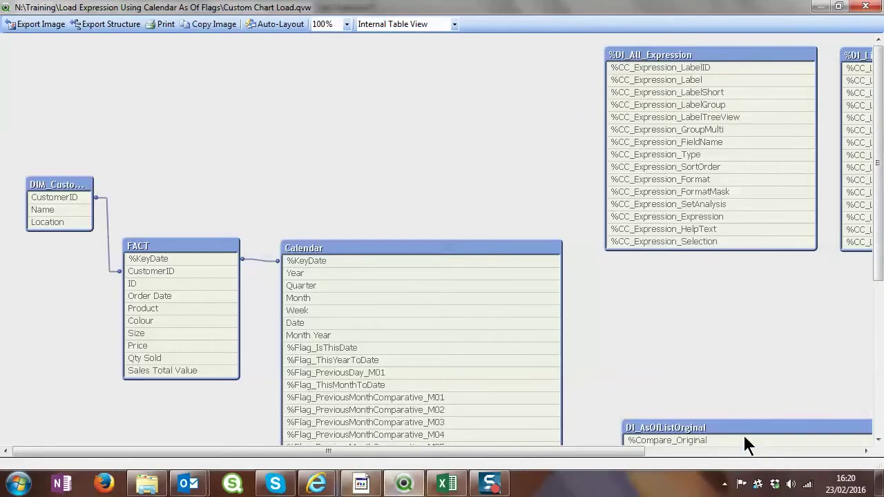
drag(625, 450, 826, 445)
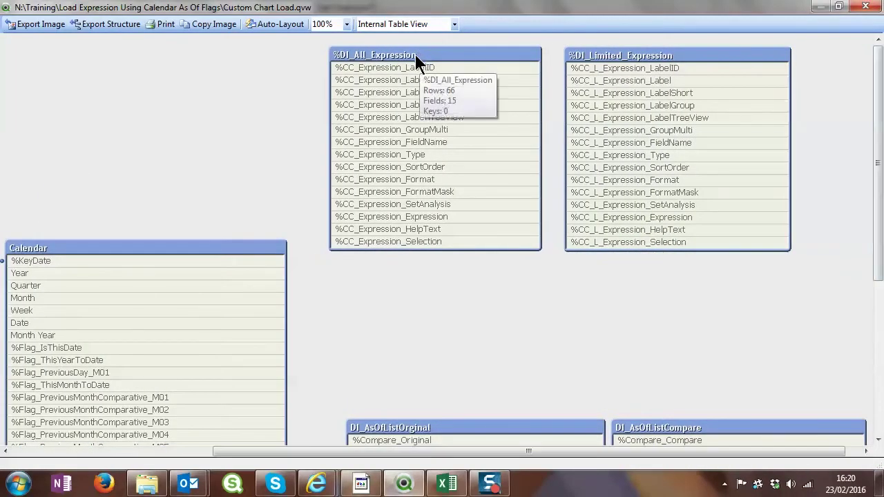
scroll(496, 91, left, 5)
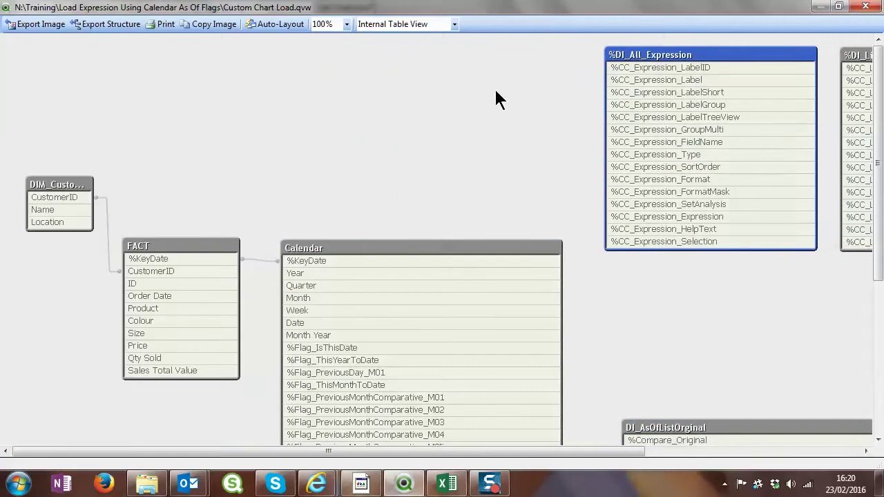
right_click(664, 53)
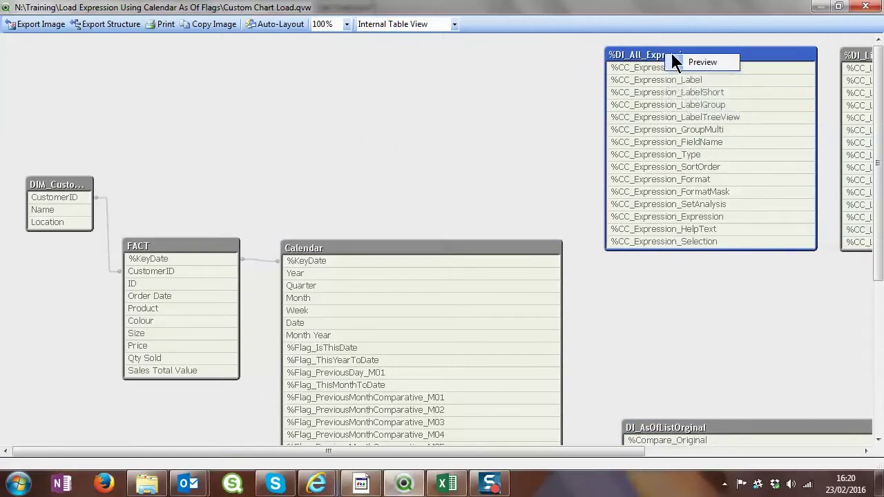
click(688, 59)
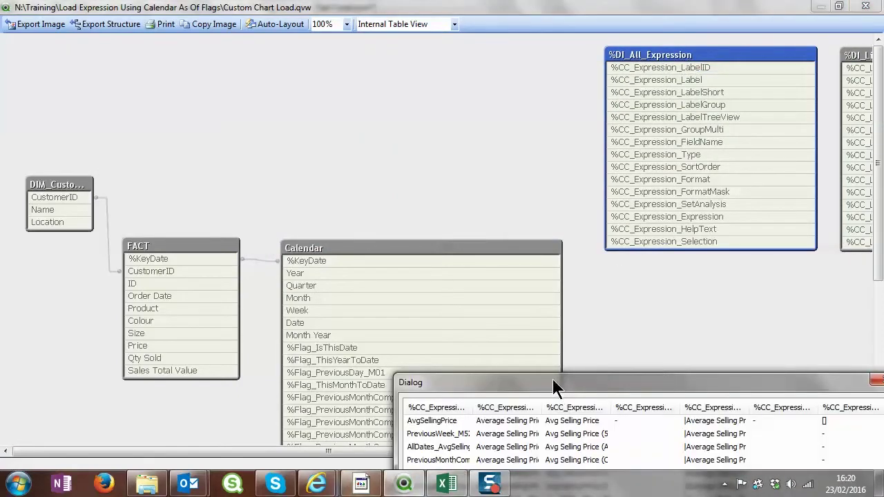
drag(553, 383, 285, 93)
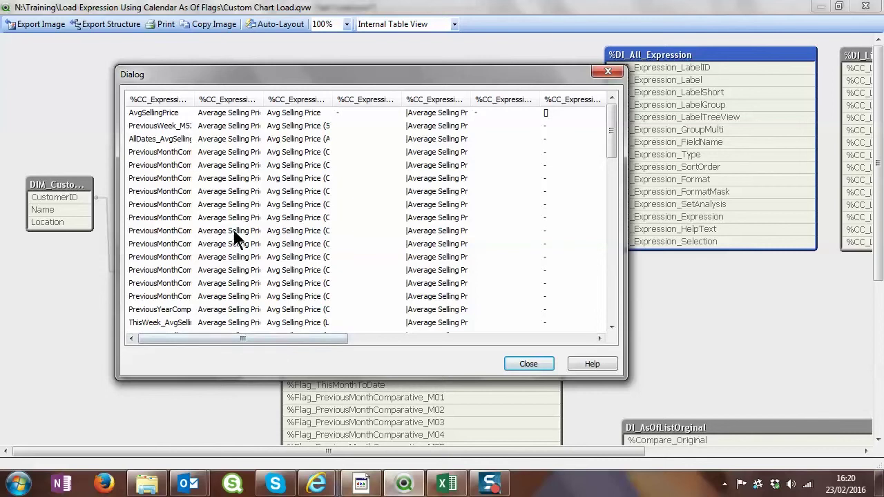
drag(195, 99, 264, 99)
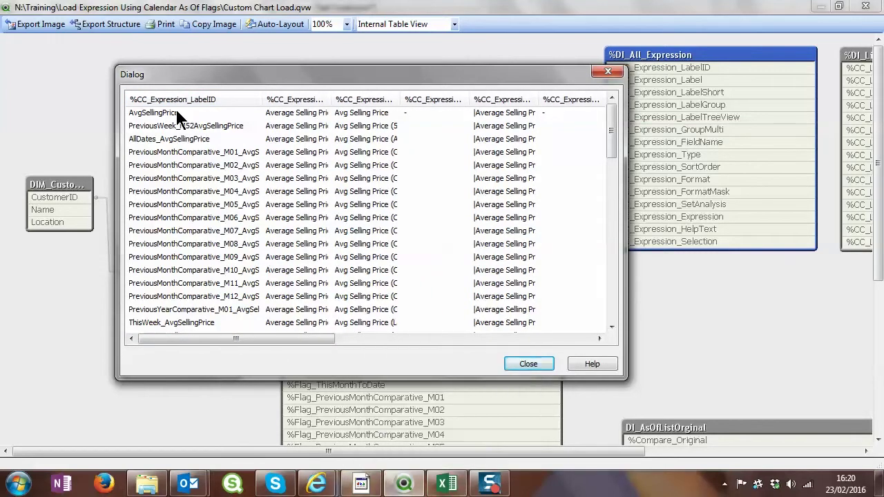
click(516, 364)
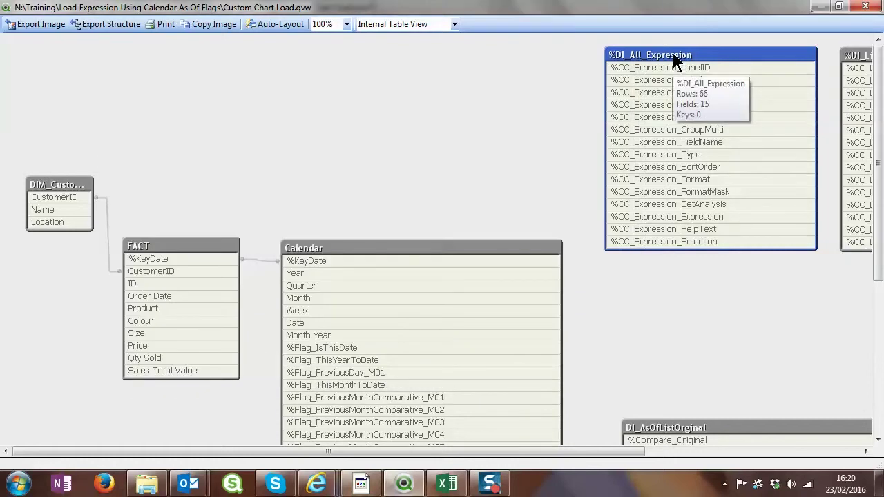
Step: Preview %DI_All_Expression again and widen the label ID and label columns to read full labels
right_click(673, 54)
click(685, 61)
drag(310, 345, 602, 341)
drag(609, 132, 616, 310)
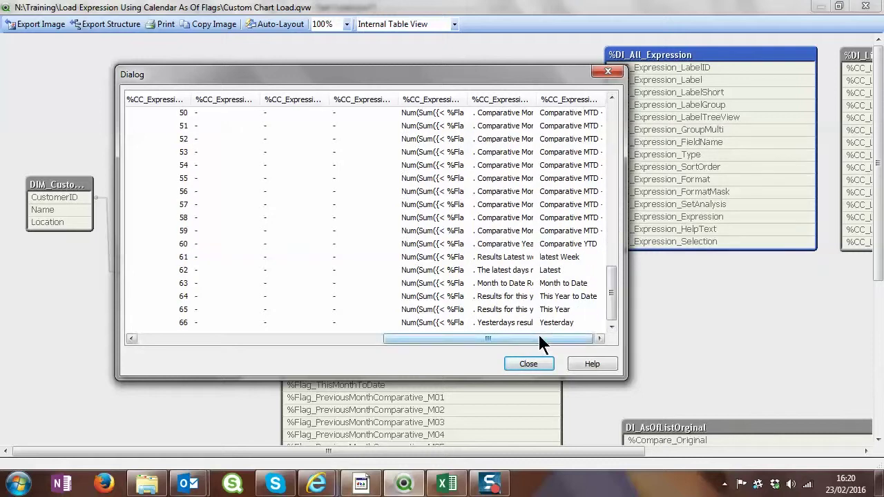
drag(537, 335, 221, 309)
drag(196, 92, 233, 97)
drag(302, 99, 483, 118)
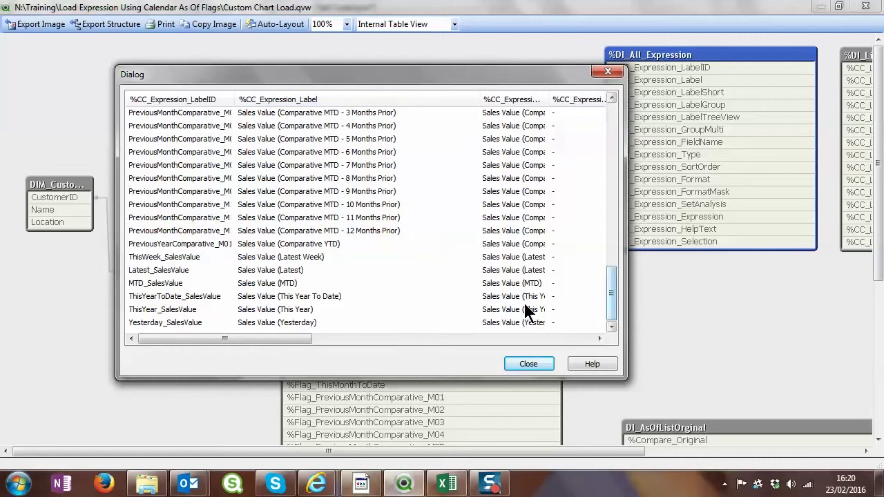
Step: Read through the replicated SalesValue and ThisYear_AvgSellingPrice rows, then close the preview
click(255, 259)
click(261, 271)
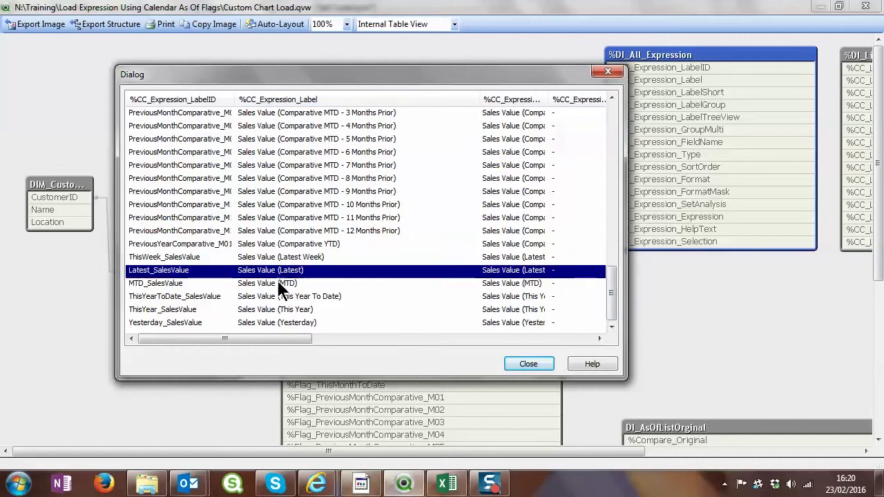
click(278, 285)
drag(611, 315, 616, 298)
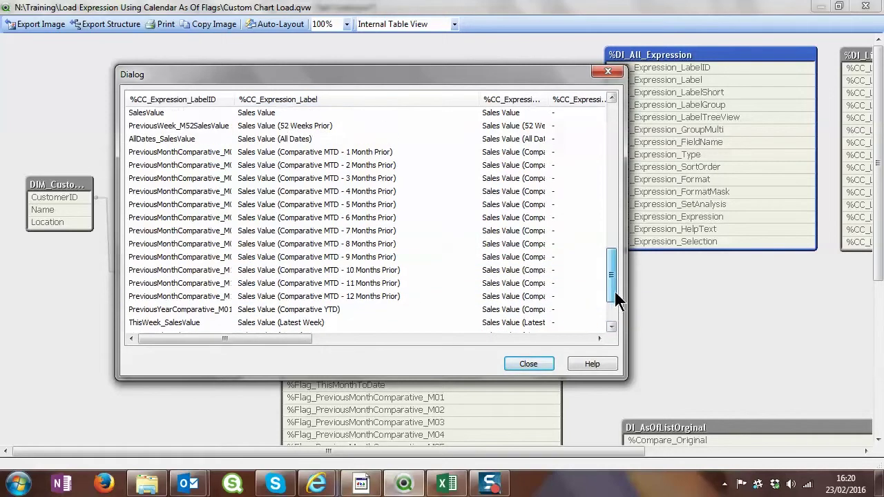
click(280, 141)
scroll(279, 141, up, 2)
click(269, 193)
scroll(262, 214, up, 8)
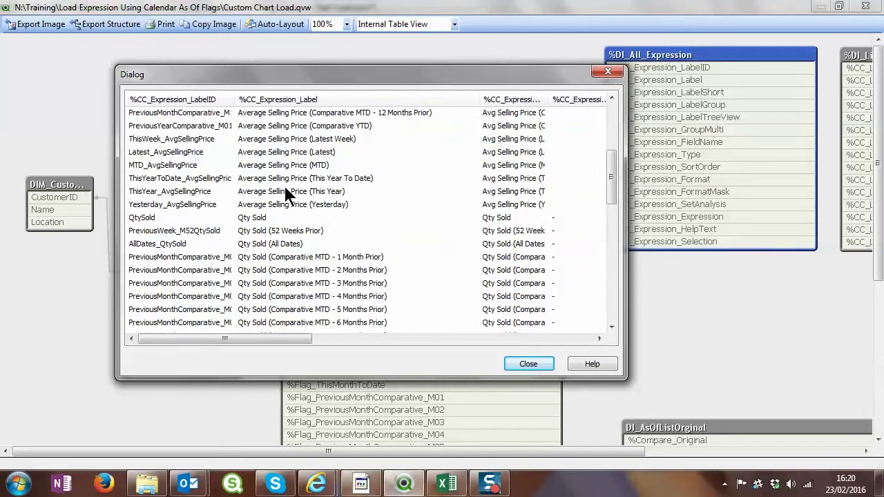
click(286, 191)
scroll(288, 200, up, 5)
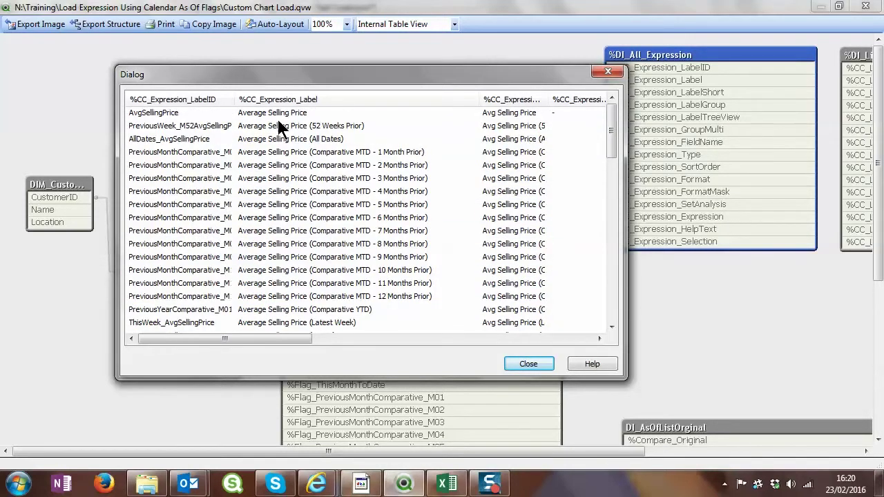
click(526, 364)
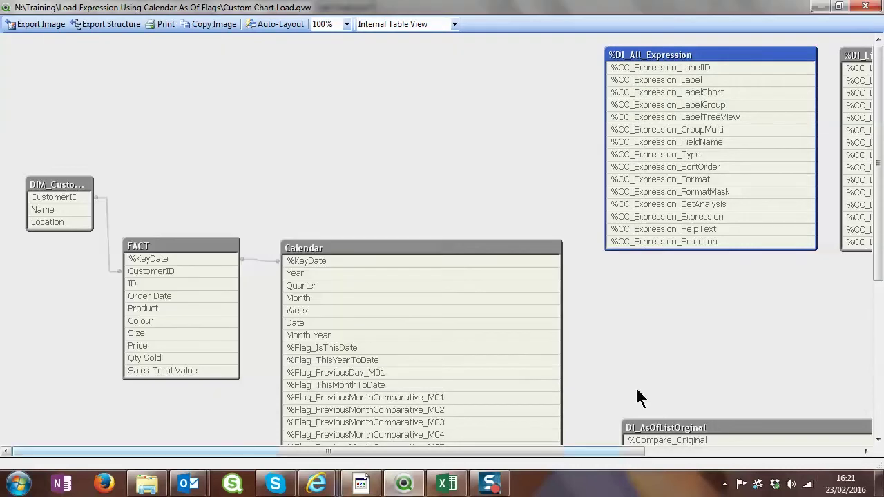
Step: Close the Table Viewer and open the load script on the Custom Chart Load tab
click(865, 6)
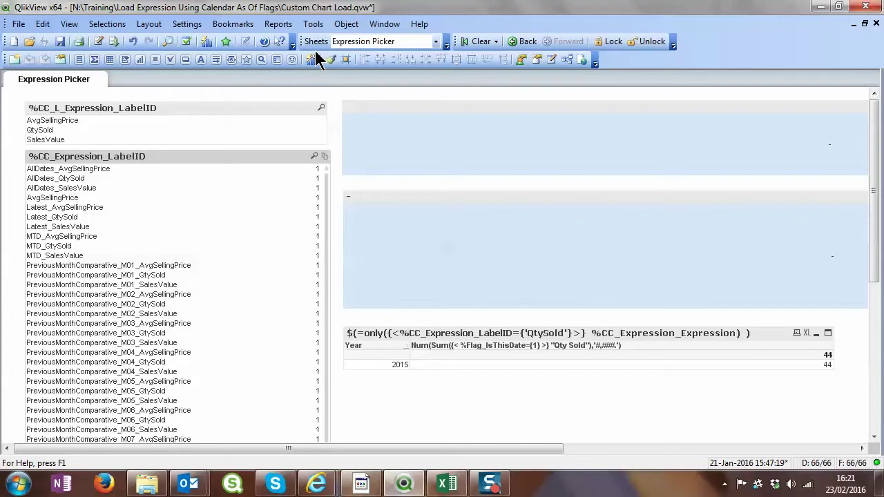
click(99, 41)
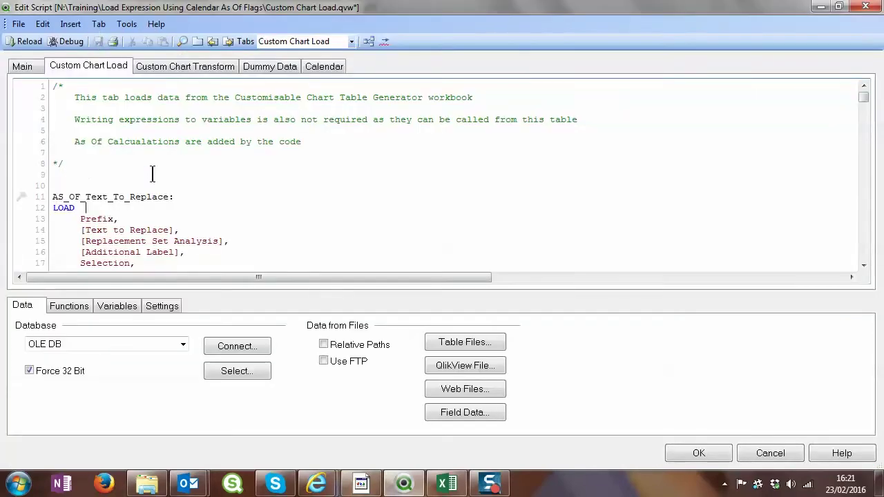
scroll(152, 174, down, 1)
scroll(152, 175, down, 1)
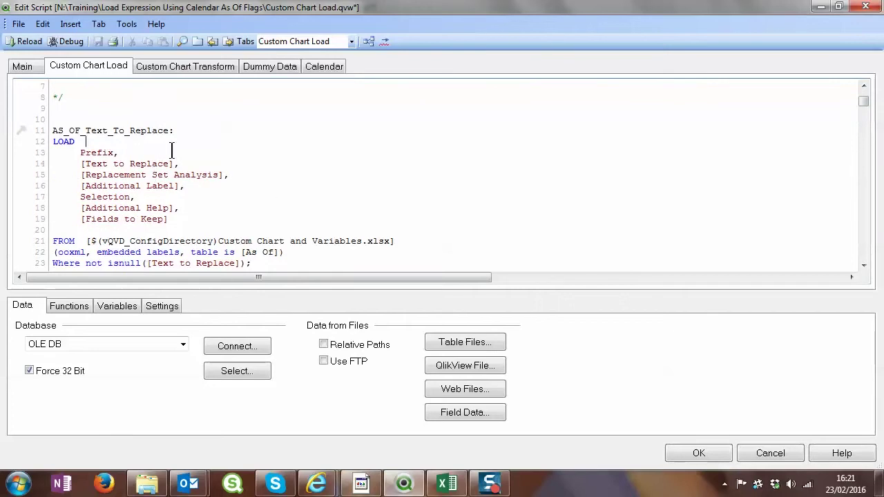
scroll(172, 147, down, 3)
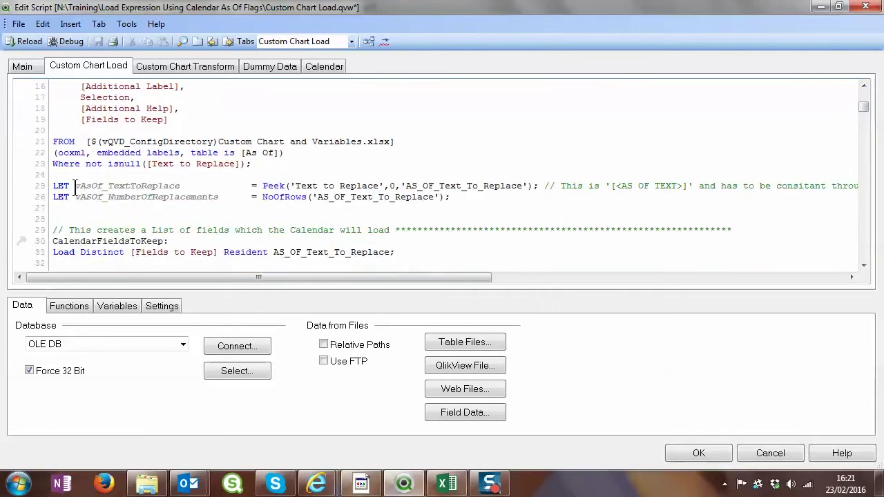
scroll(76, 185, down, 3)
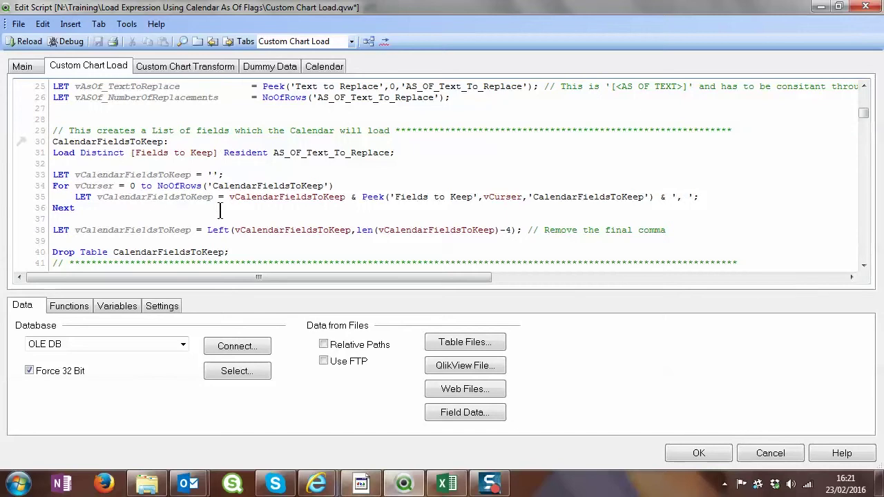
key(alt+Tab)
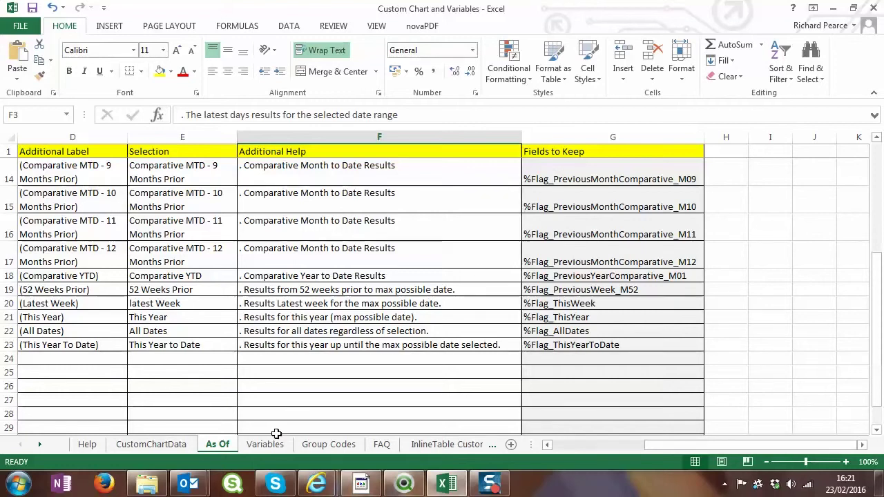
key(alt+Tab)
scroll(159, 180, up, 2)
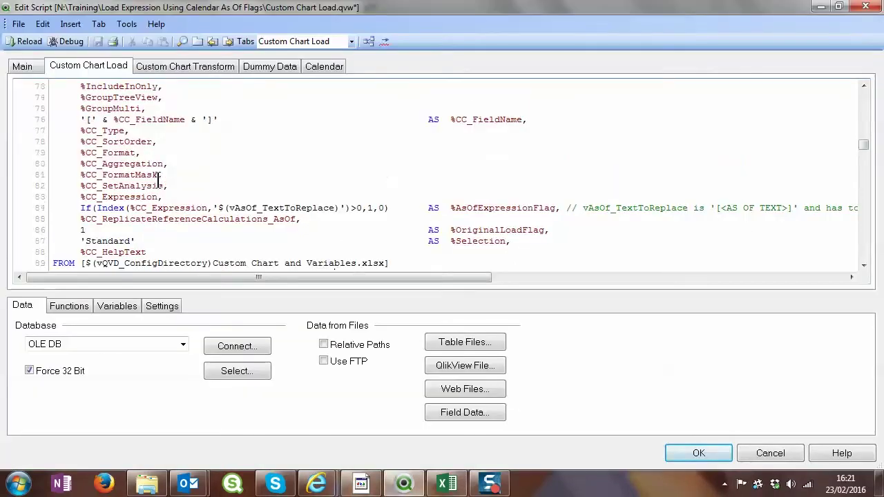
scroll(200, 202, down, 7)
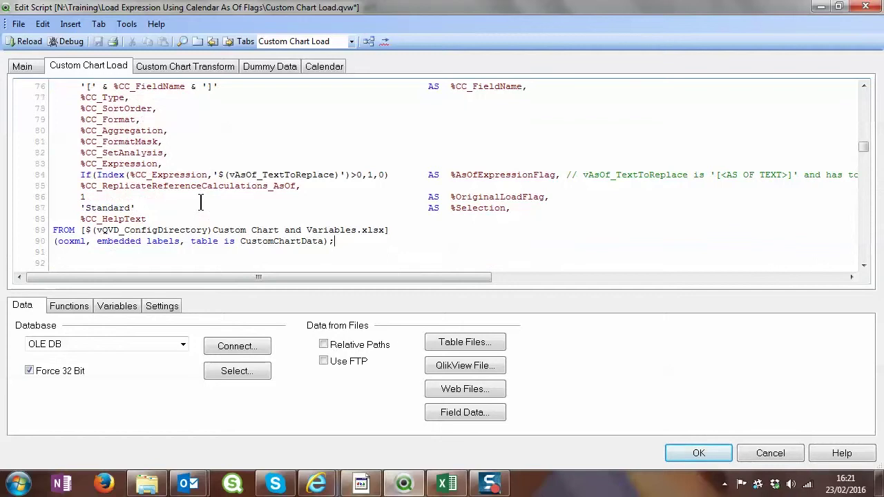
scroll(170, 163, down, 2)
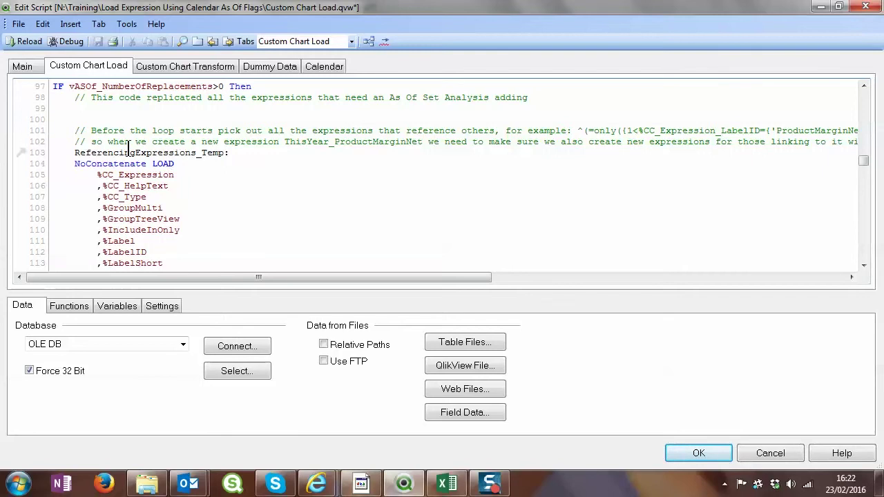
scroll(127, 147, down, 6)
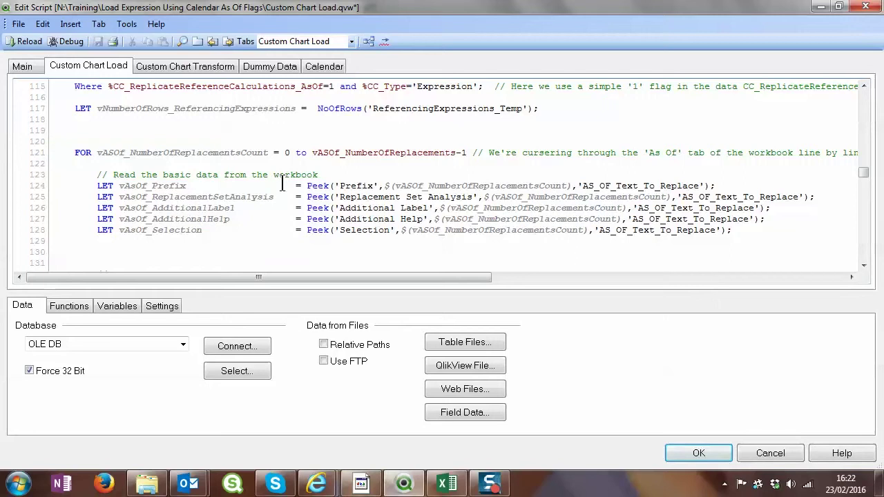
click(446, 483)
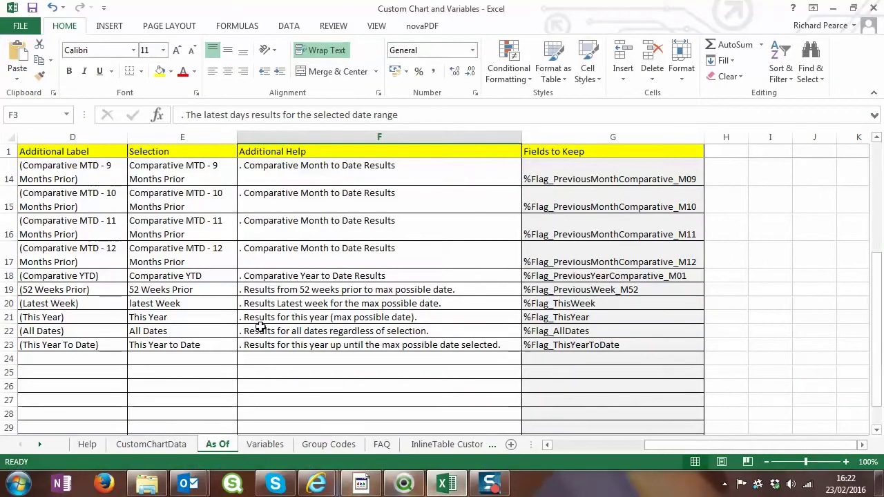
scroll(260, 328, up, 4)
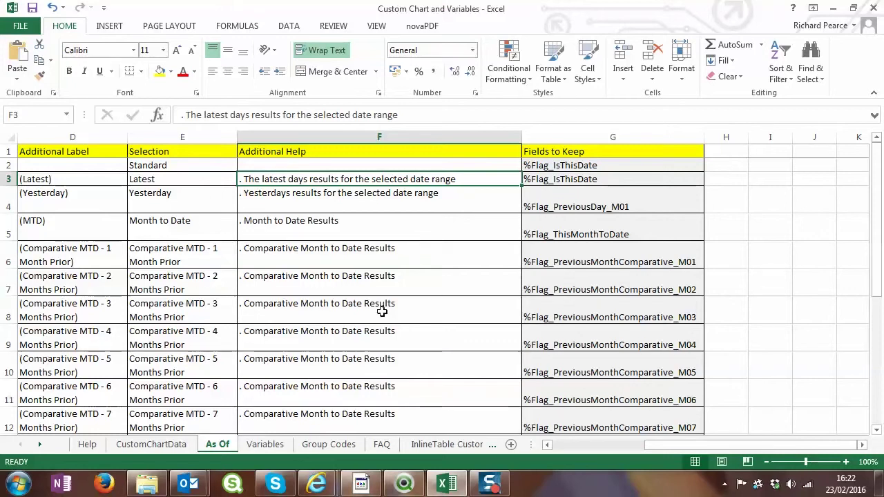
click(404, 482)
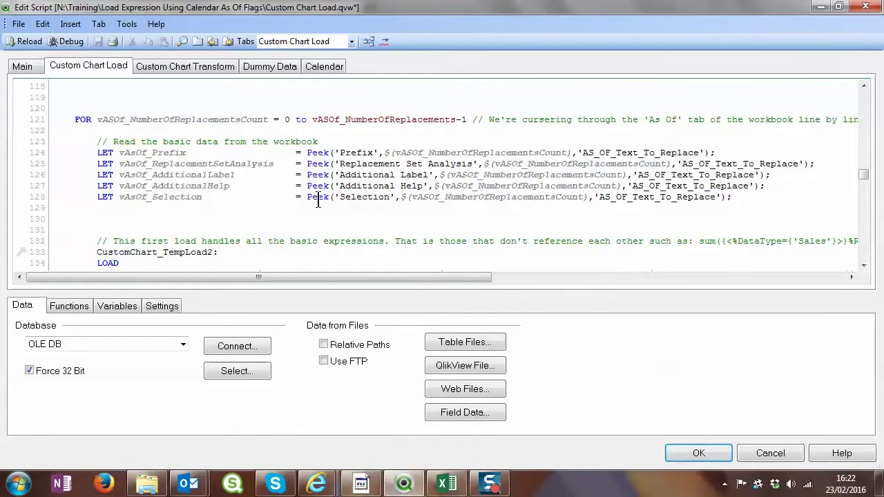
scroll(317, 199, down, 4)
scroll(317, 199, down, 1)
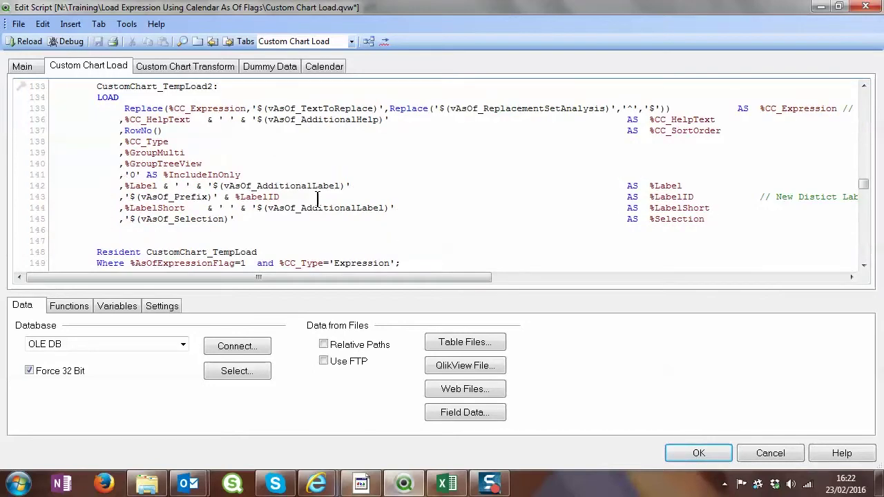
scroll(237, 201, down, 1)
scroll(236, 202, up, 1)
click(446, 483)
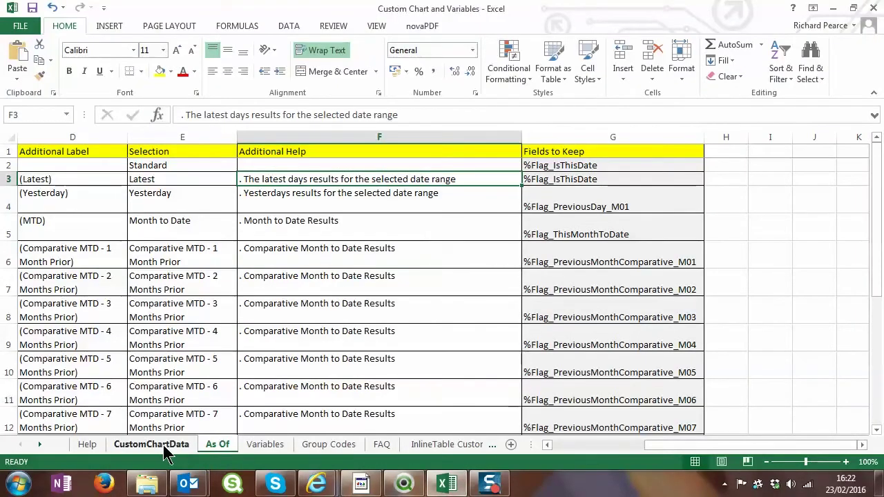
click(151, 444)
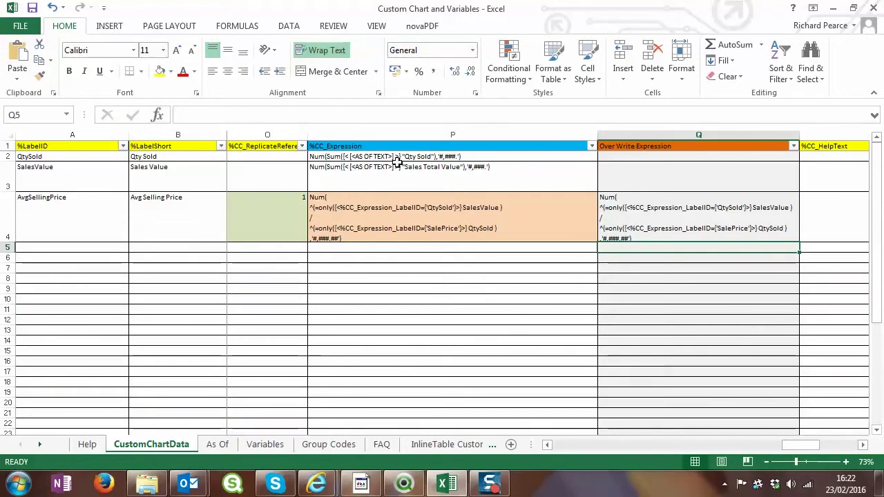
click(219, 447)
click(178, 448)
click(218, 447)
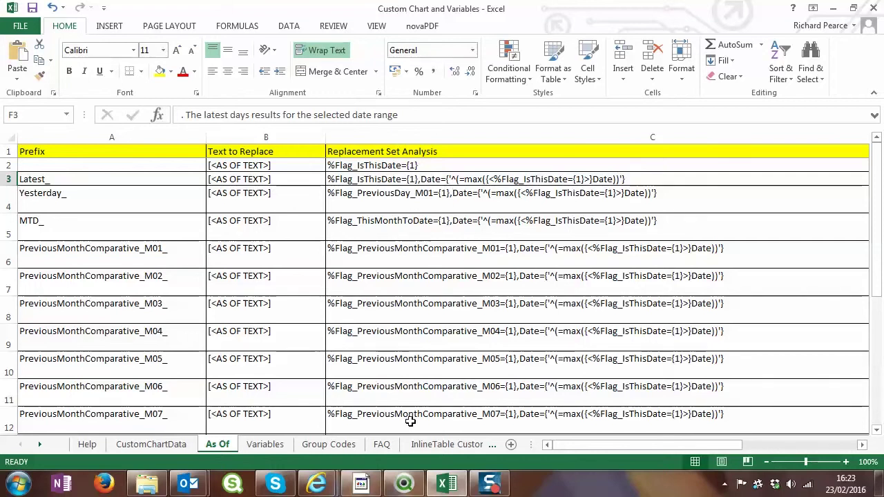
Step: Bring the script editor back and scroll through the Peek/SubStringCount replication loop
click(404, 483)
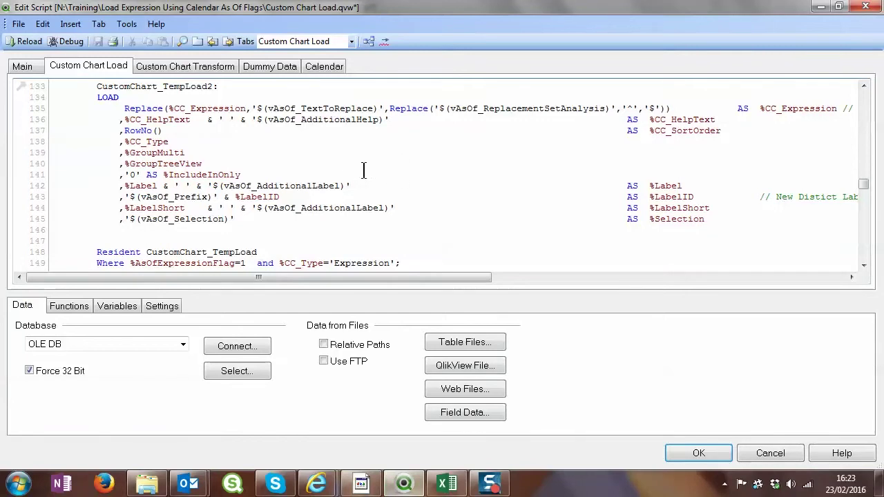
scroll(216, 186, down, 7)
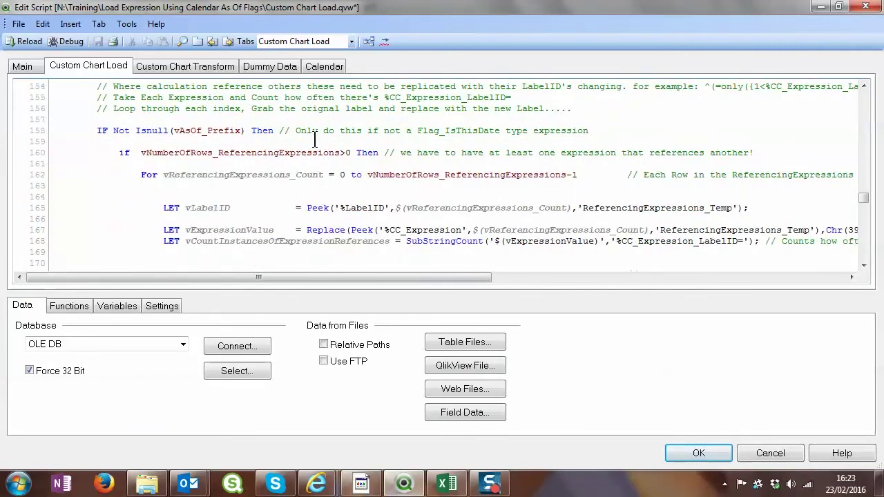
scroll(310, 141, up, 1)
scroll(242, 217, down, 2)
scroll(242, 217, down, 1)
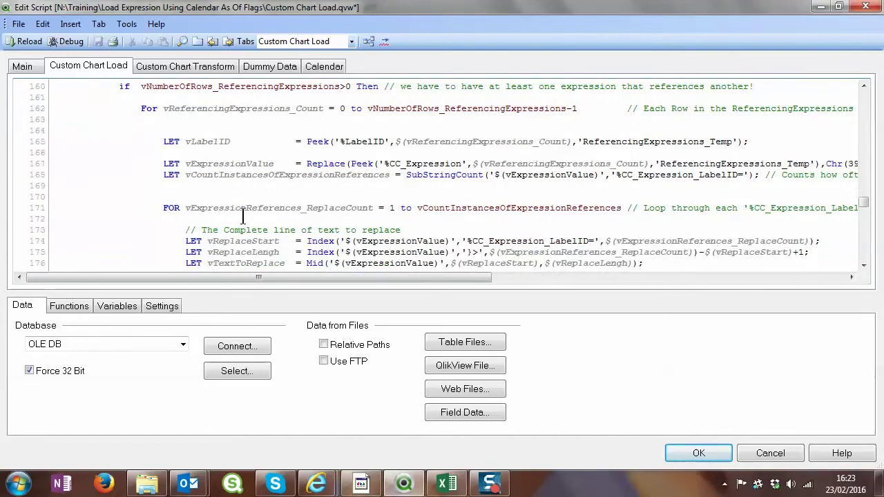
scroll(243, 218, up, 1)
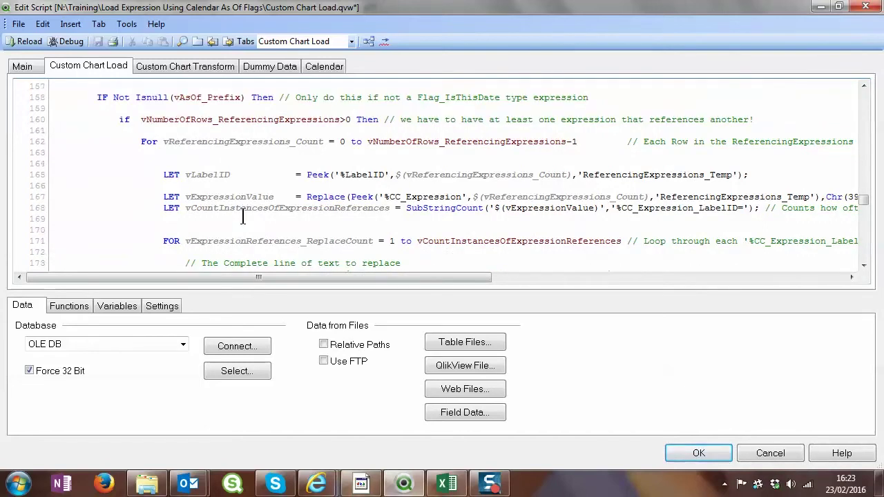
Step: In Excel's CustomChartData sheet, review the QtySold, SalesValue and AvgSellingPrice label IDs
click(447, 483)
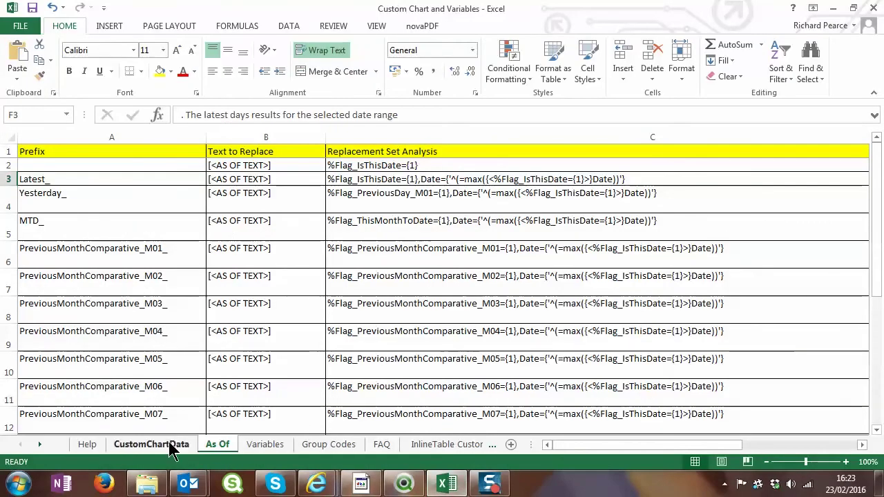
click(172, 446)
click(50, 157)
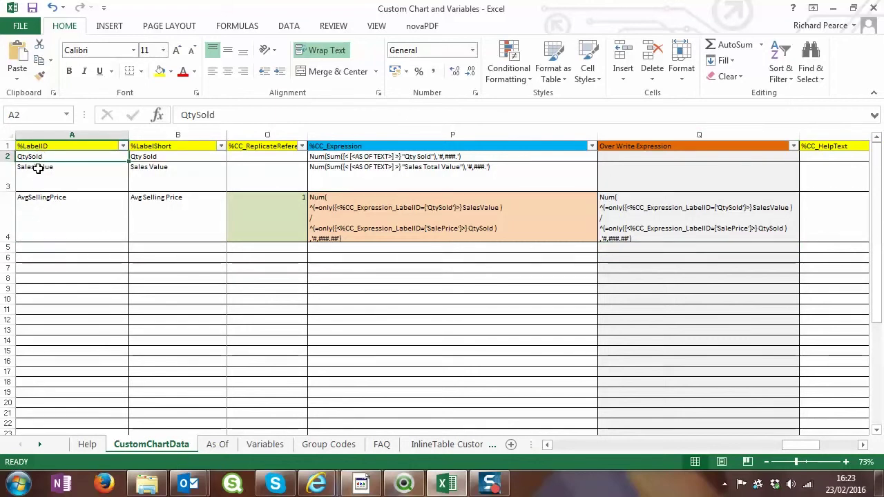
click(217, 446)
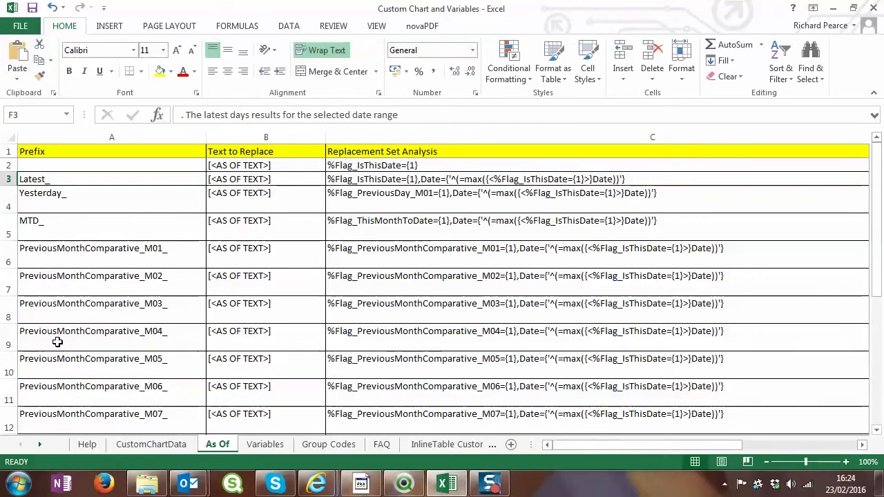
click(170, 445)
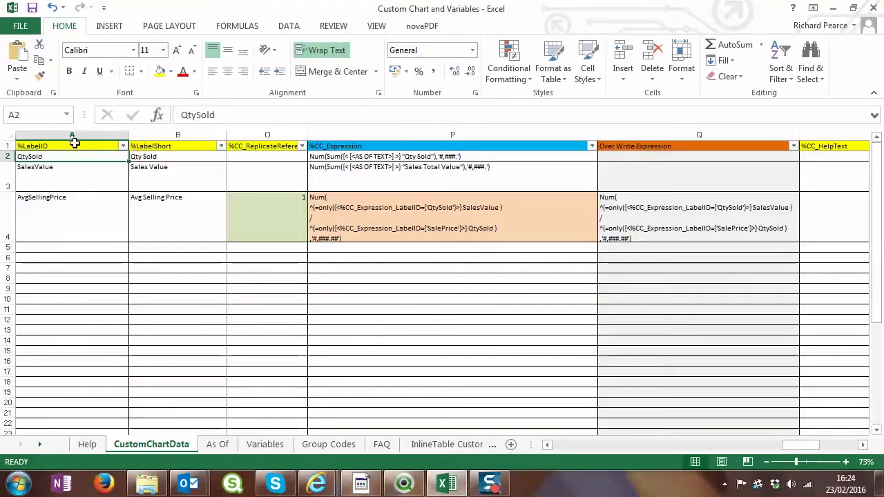
drag(50, 156, 47, 172)
click(87, 213)
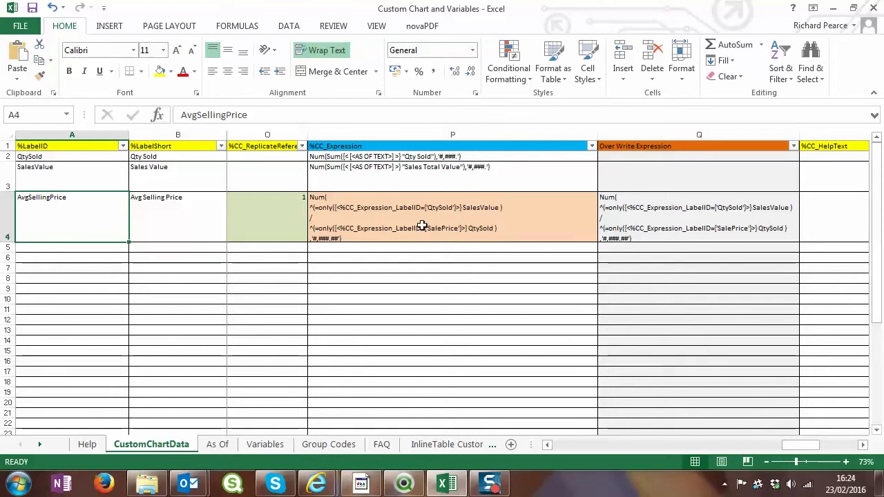
Step: Scroll through the rest of QlikView's replication script, then open the Table Viewer data model
click(404, 483)
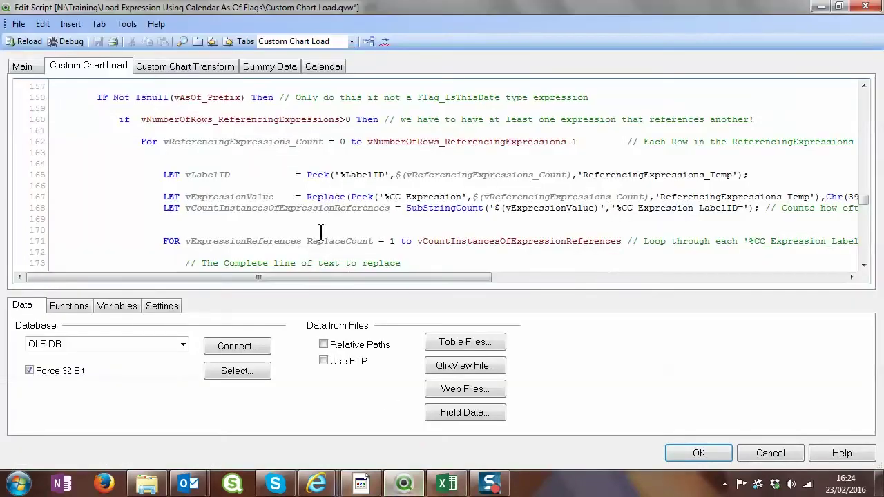
scroll(262, 197, down, 1)
scroll(300, 183, down, 2)
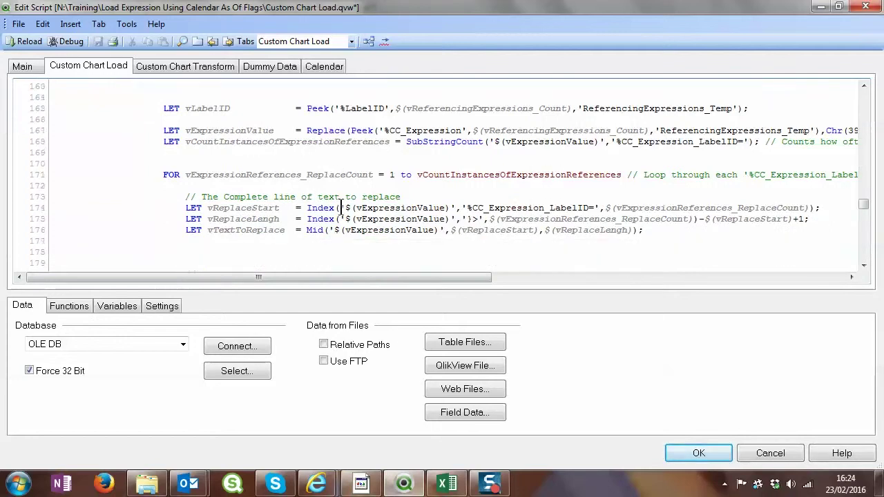
scroll(365, 199, up, 2)
scroll(264, 187, down, 2)
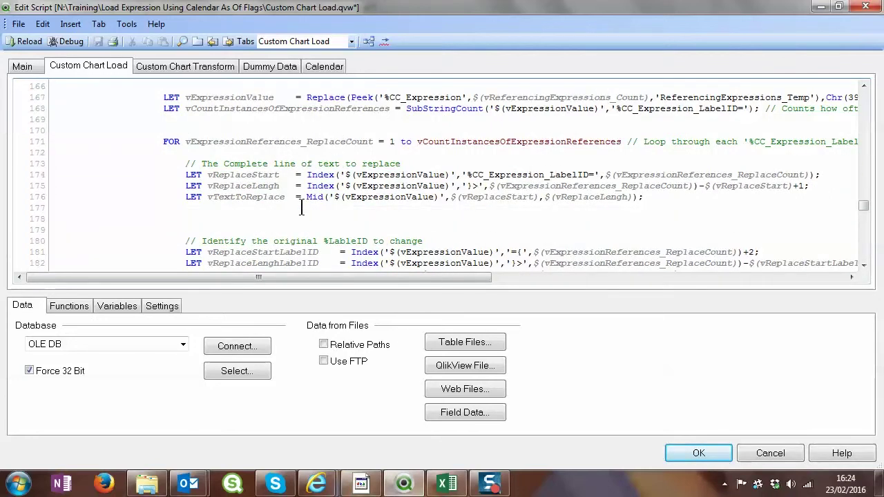
scroll(269, 187, down, 2)
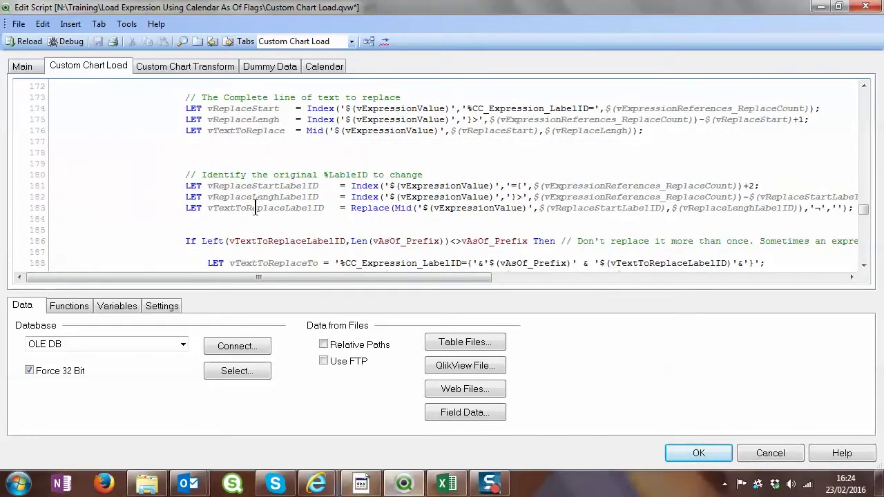
scroll(256, 208, down, 4)
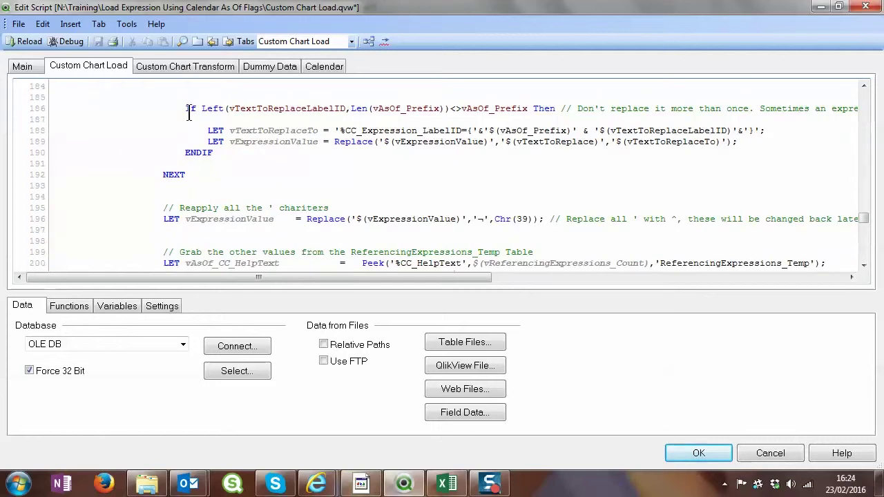
scroll(310, 142, down, 2)
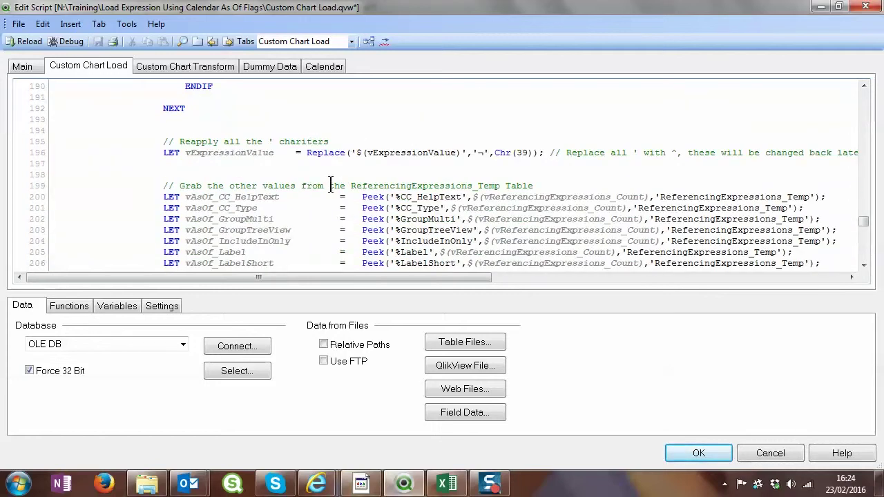
scroll(271, 201, down, 4)
scroll(247, 175, down, 7)
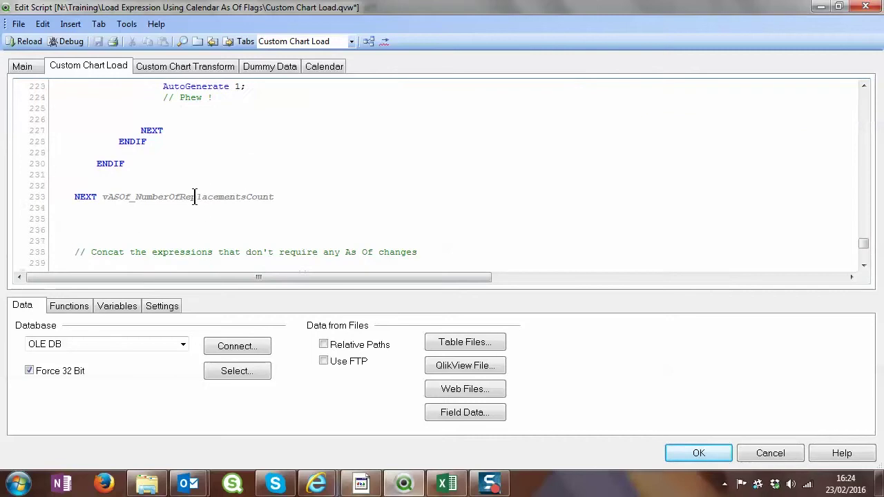
scroll(194, 198, down, 4)
scroll(181, 250, up, 20)
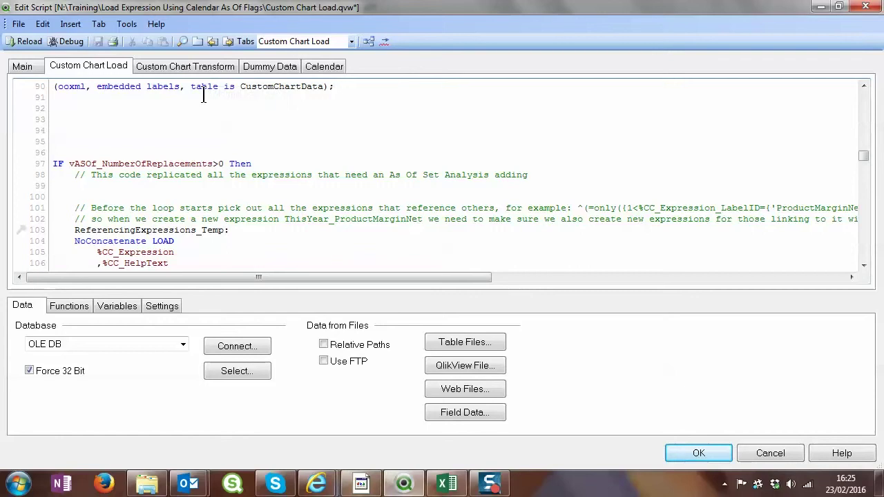
click(367, 41)
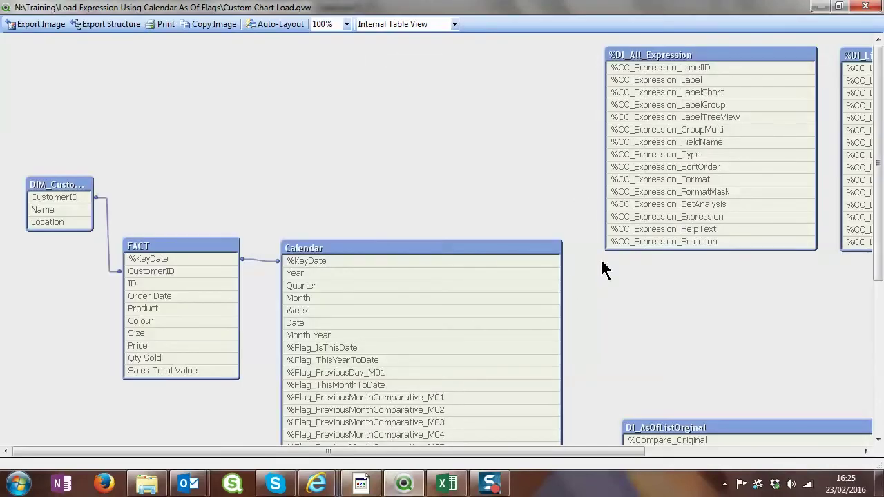
Step: Close the Table Viewer and return to the Expression Picker sheet
click(865, 6)
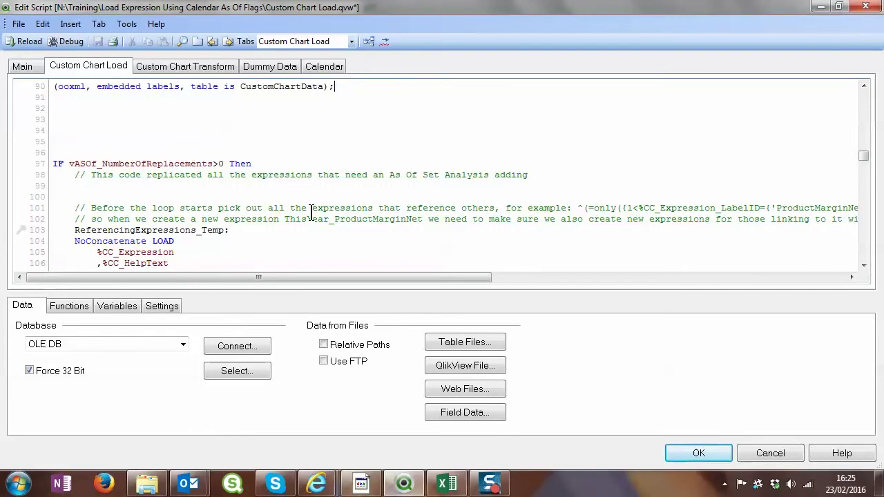
click(703, 455)
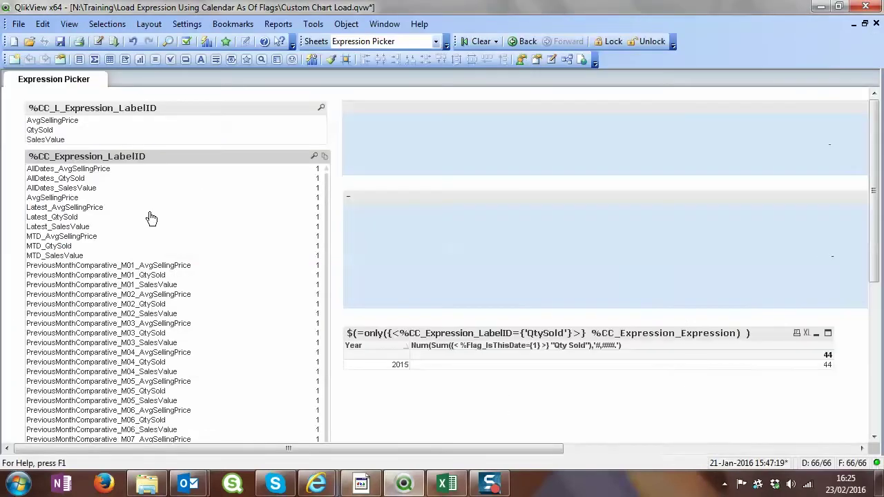
drag(327, 188, 337, 320)
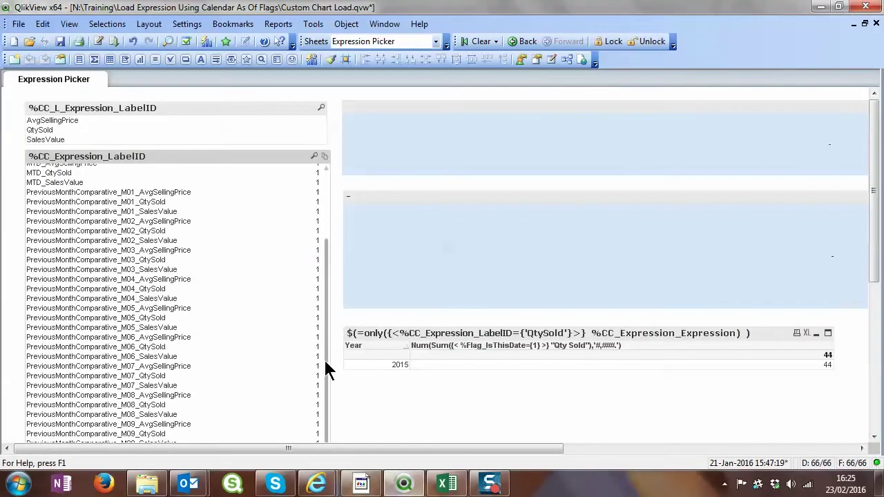
drag(328, 370, 319, 181)
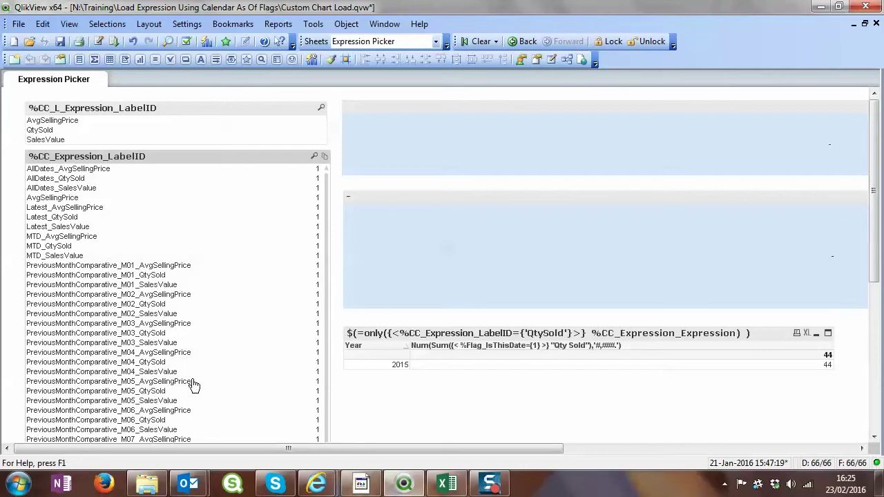
Step: Try PreviousMonthComparative_M01_AvgSellingPrice and MTD_SalesValue, finally selecting MTD_QtySold as the label
click(188, 265)
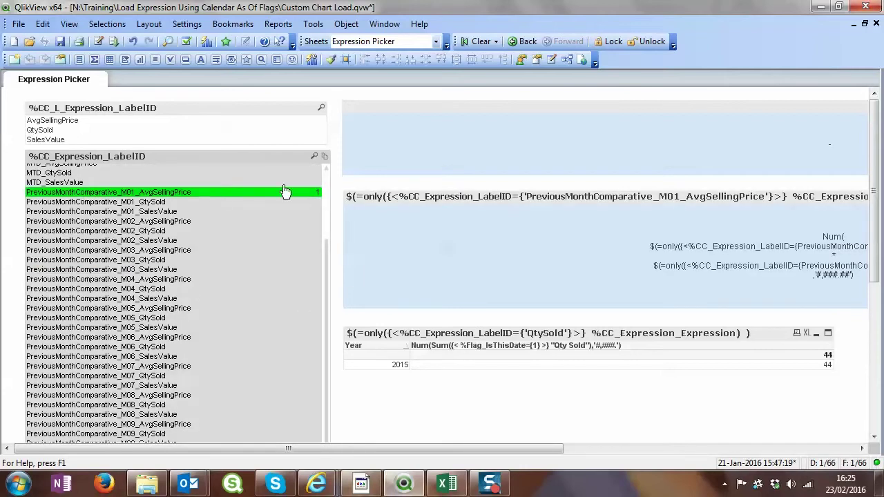
click(45, 173)
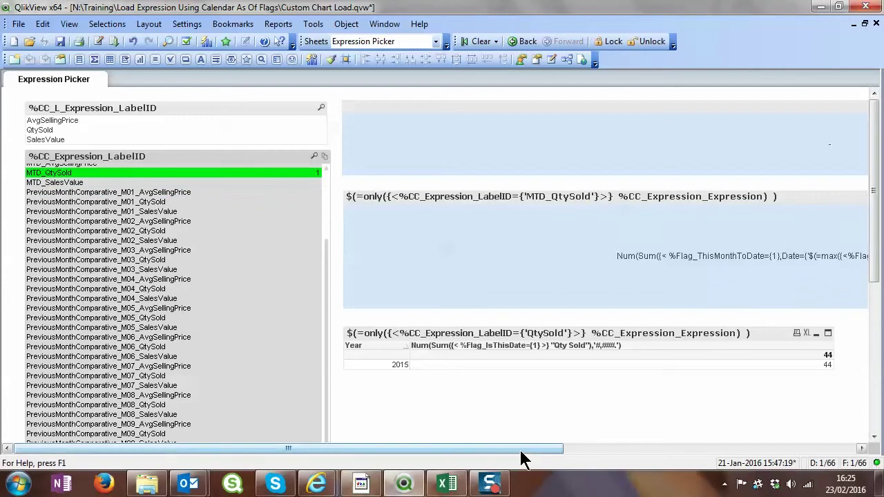
drag(522, 449, 754, 456)
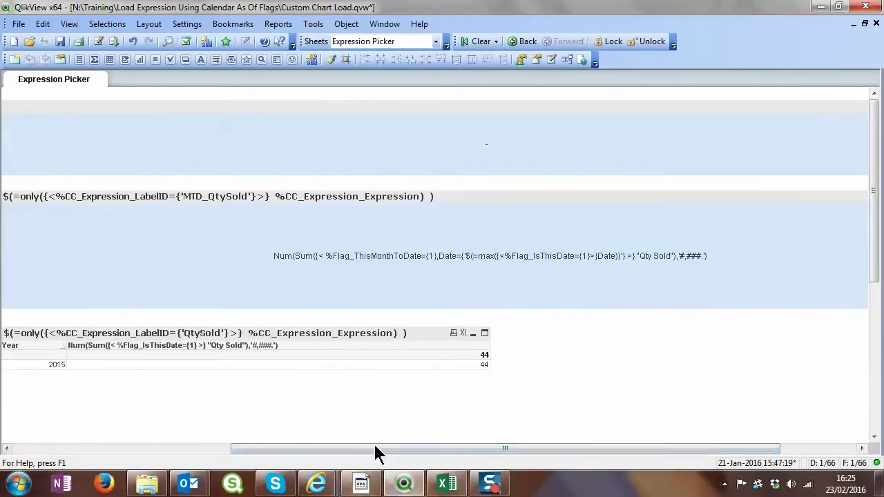
drag(373, 448, 341, 449)
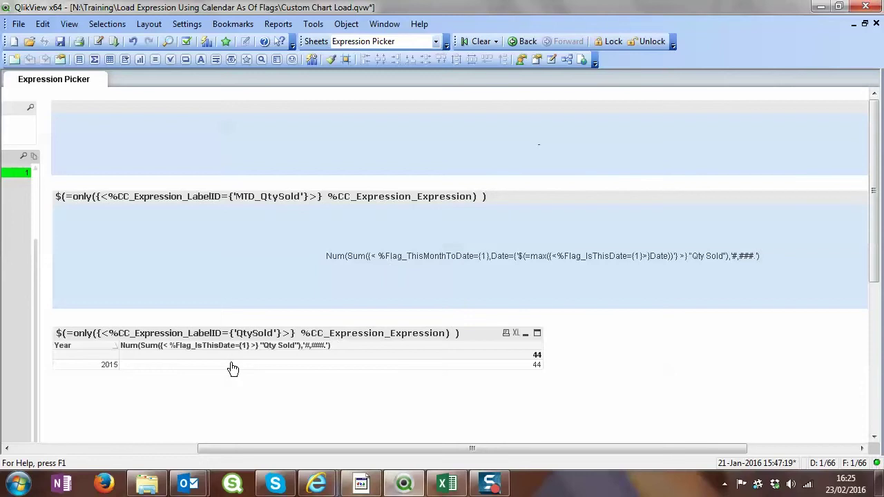
drag(453, 450, 134, 454)
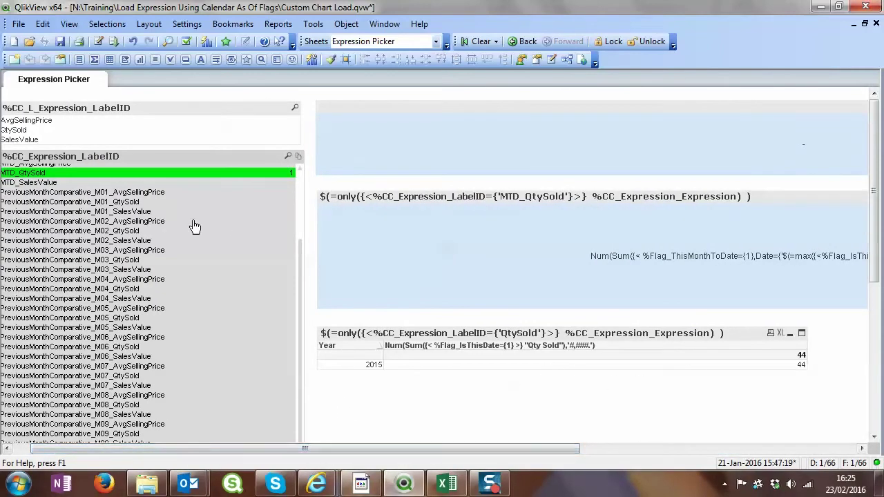
click(139, 183)
click(79, 173)
right_click(468, 330)
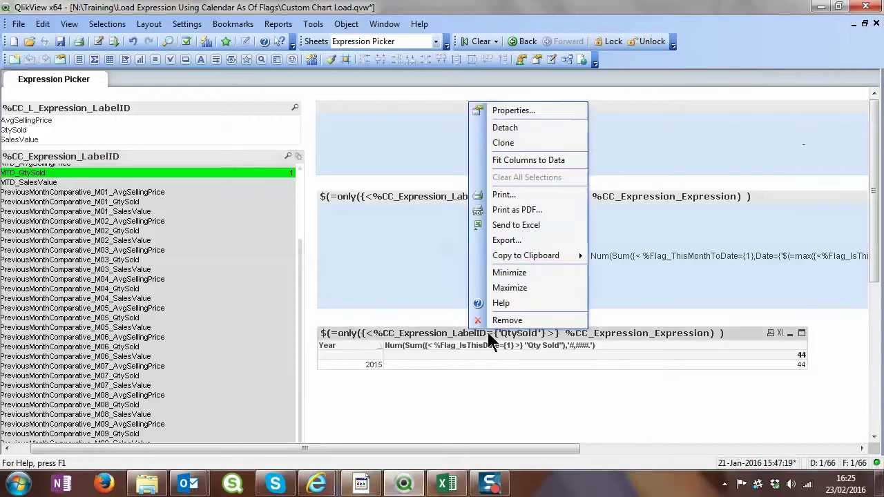
click(513, 109)
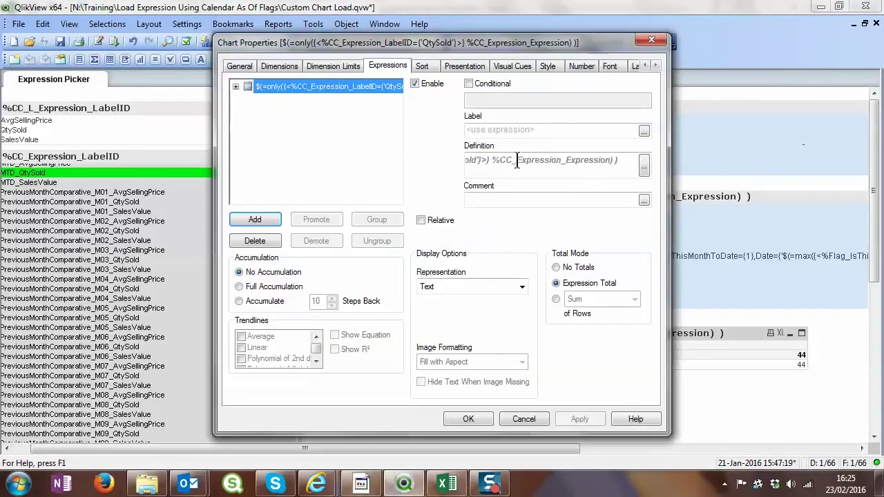
click(644, 164)
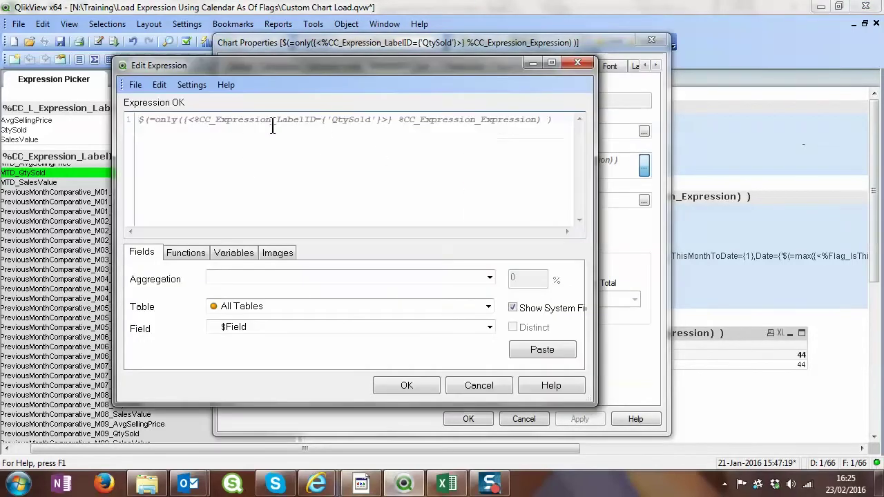
click(409, 387)
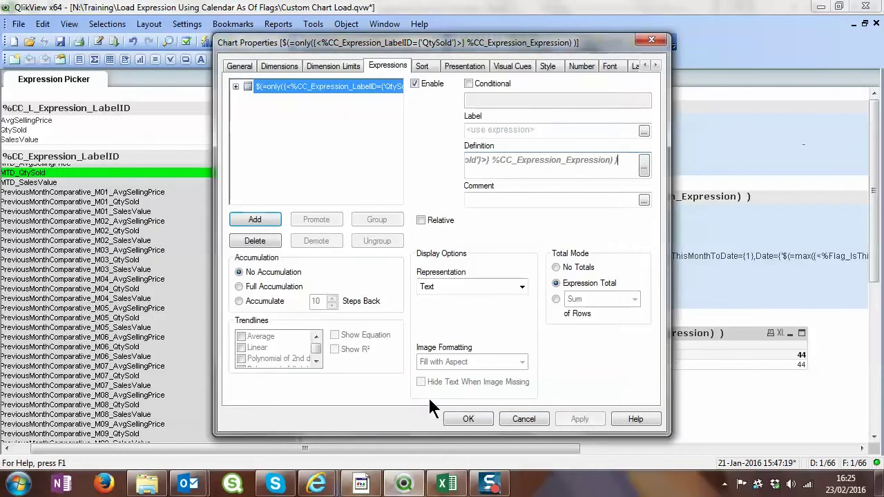
click(645, 167)
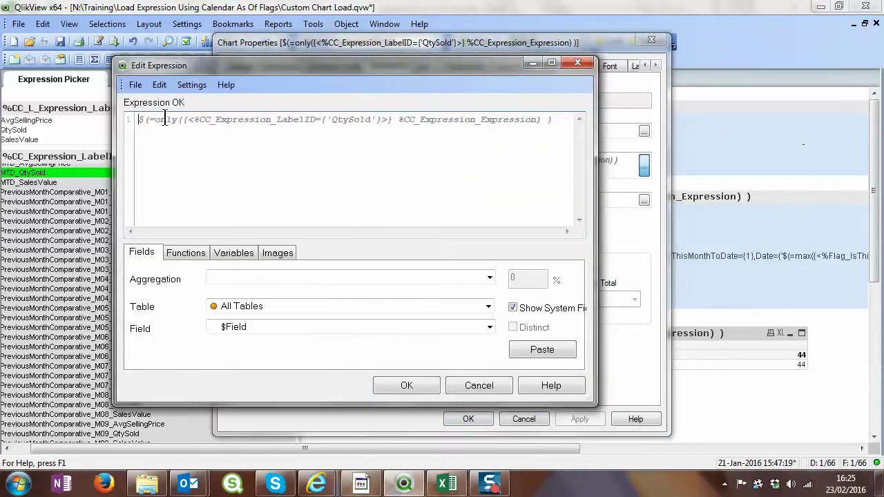
double_click(355, 121)
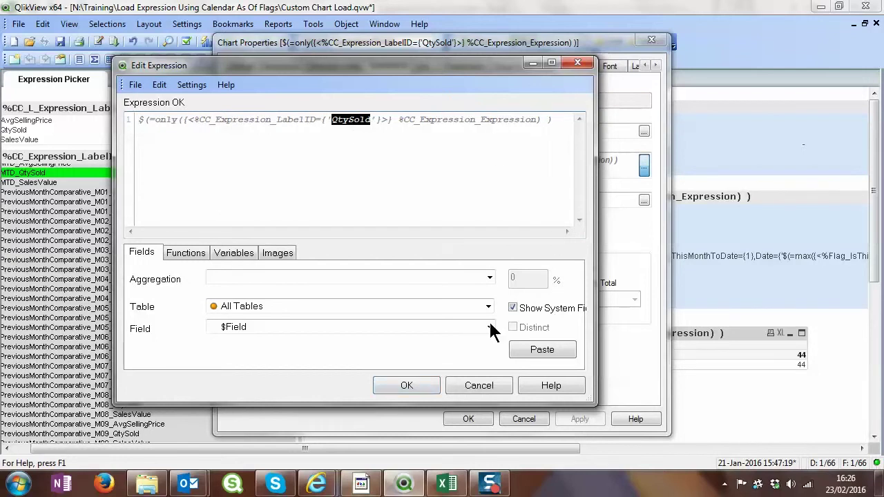
click(426, 385)
click(467, 419)
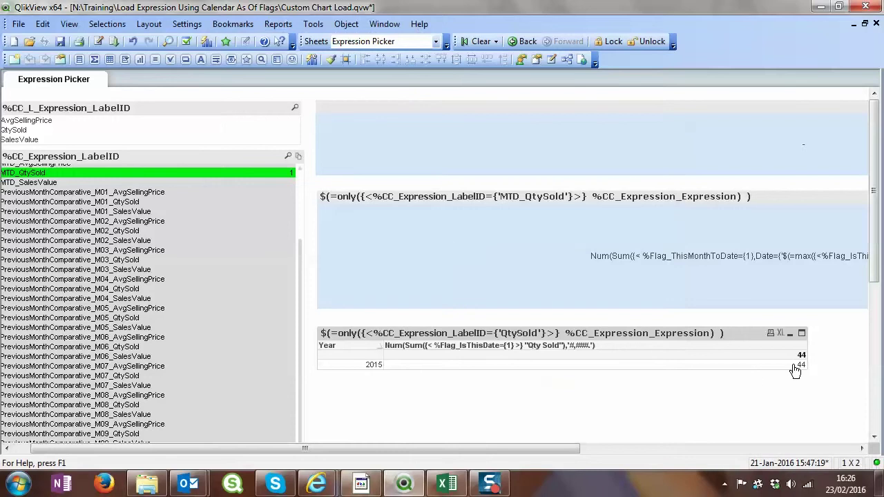
Step: Set the lower chart's Label to the only() formula ending in %CC_Expression_Label
right_click(522, 334)
click(531, 112)
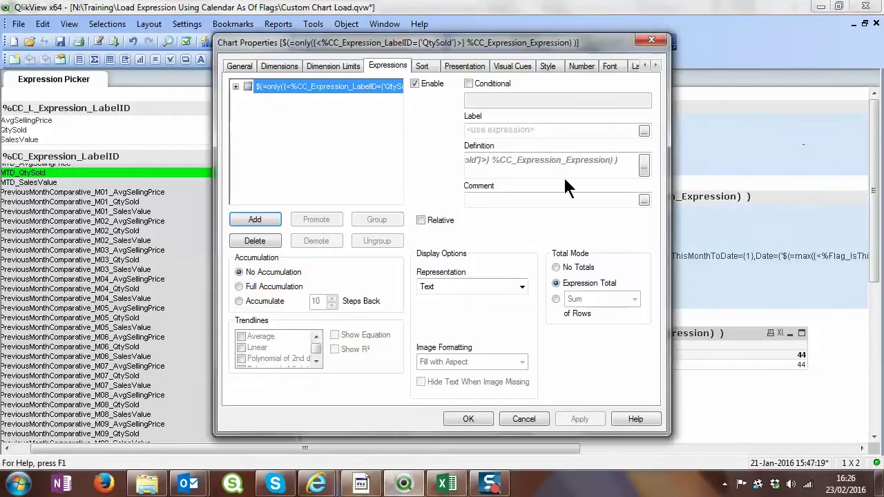
click(643, 164)
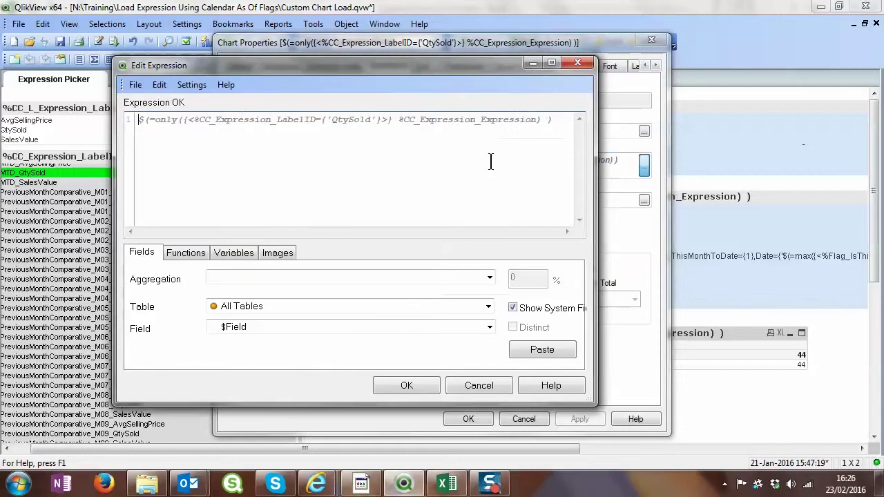
drag(542, 120, 146, 123)
key(ctrl+c)
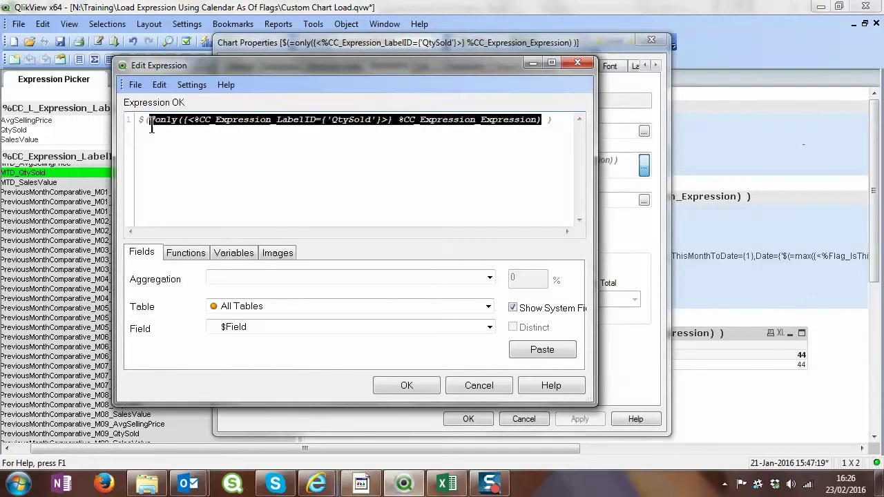
click(404, 386)
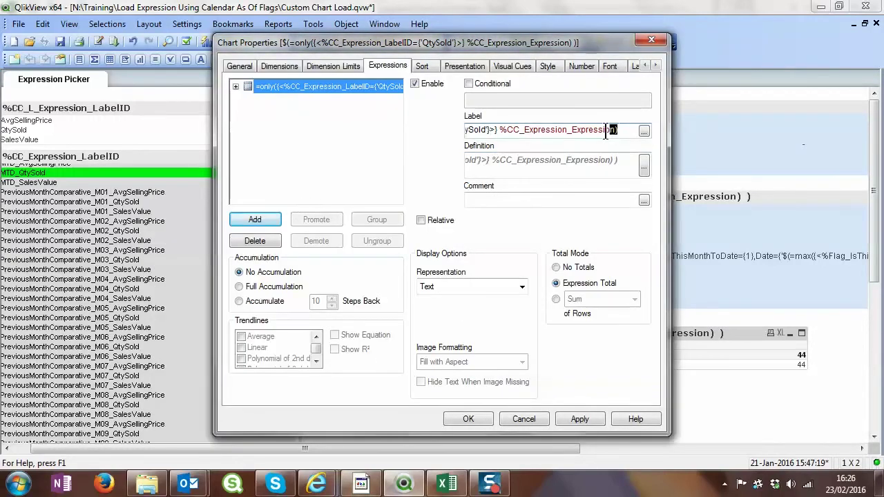
drag(605, 130, 575, 132)
text(Label)
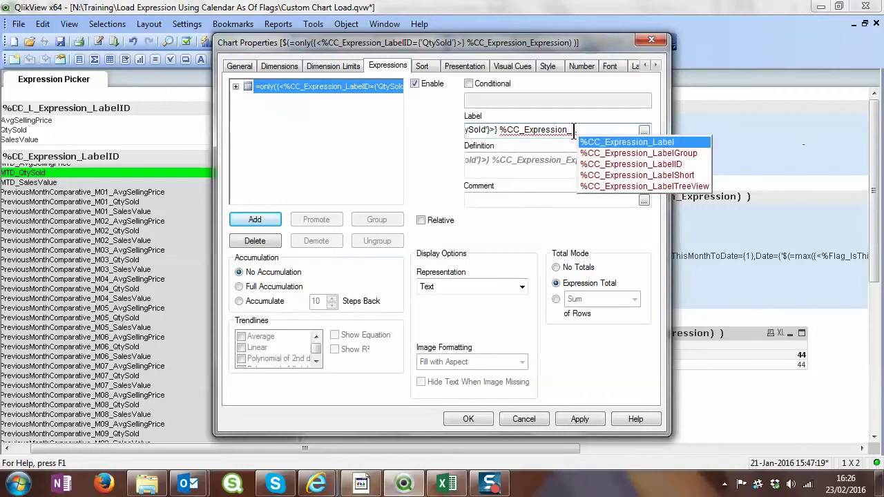
Step: Set the chart's Comment to the matching only() formula ending in %CC_Expression_HelpText
click(522, 199)
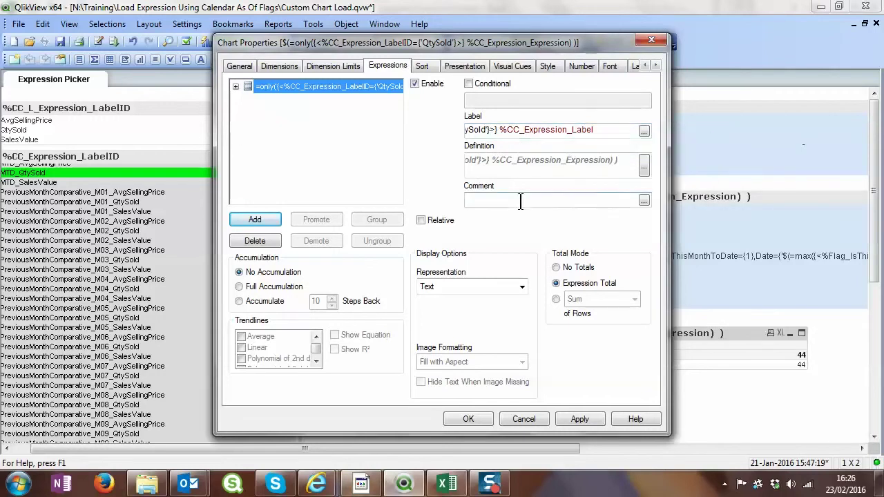
key(ctrl+v)
double_click(592, 201)
key(ctrl+a)
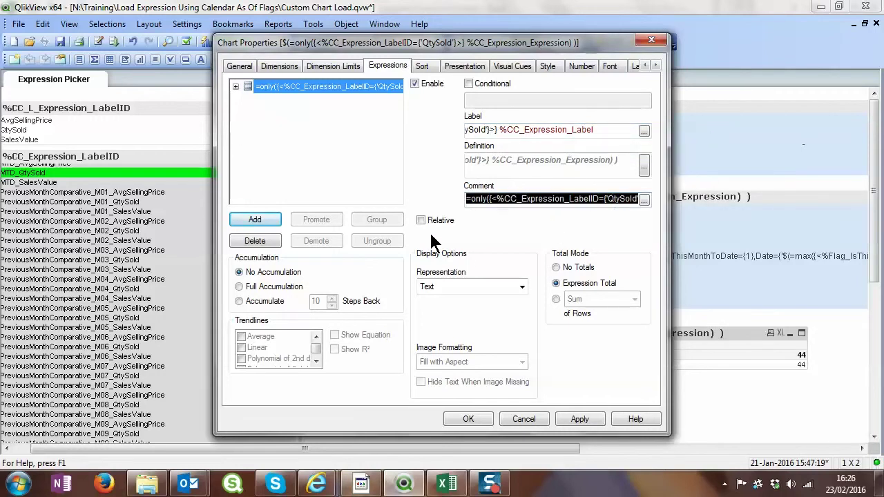
click(643, 200)
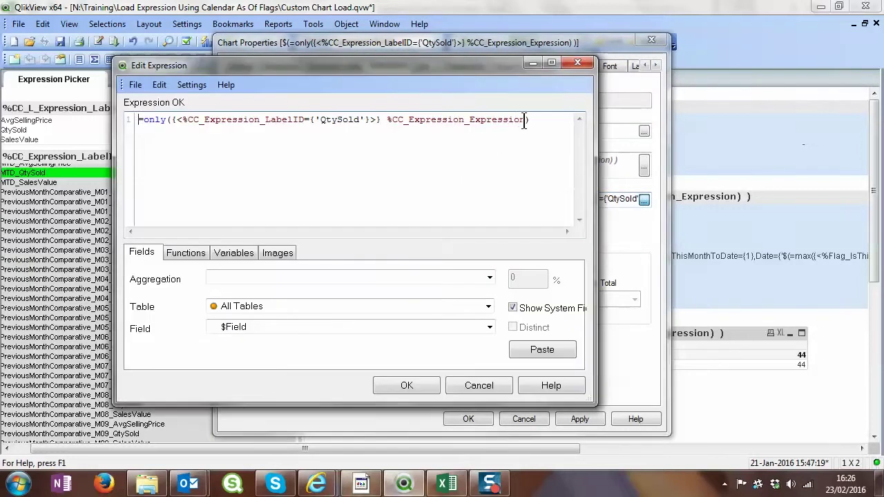
drag(524, 121, 464, 116)
text(He)
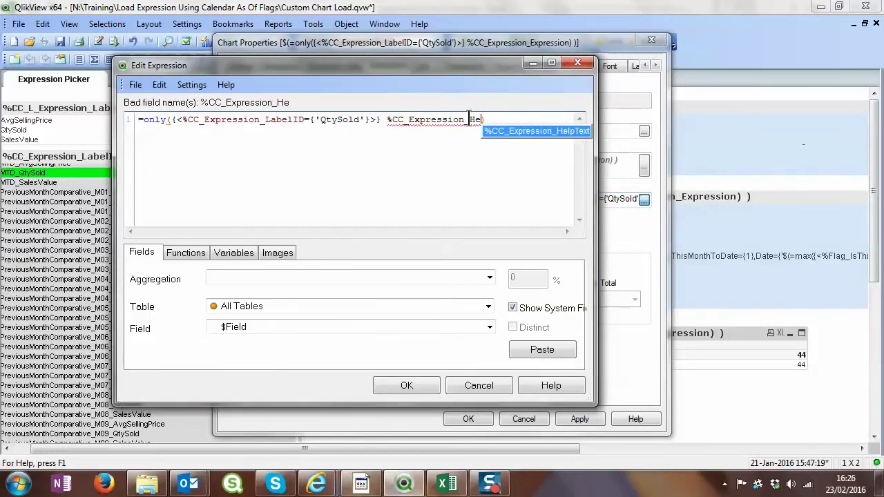
key(Return)
click(436, 387)
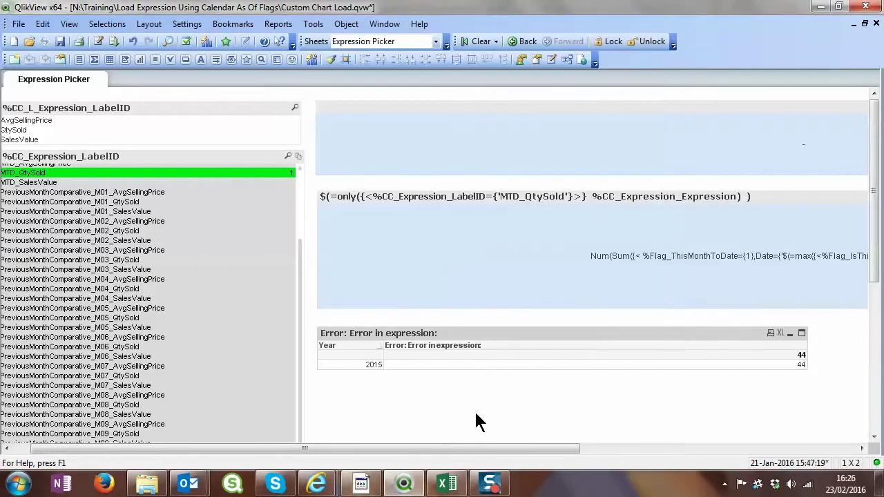
Step: Add the missing closing bracket to the Label formula, apply with OK, and switch to Excel
right_click(509, 350)
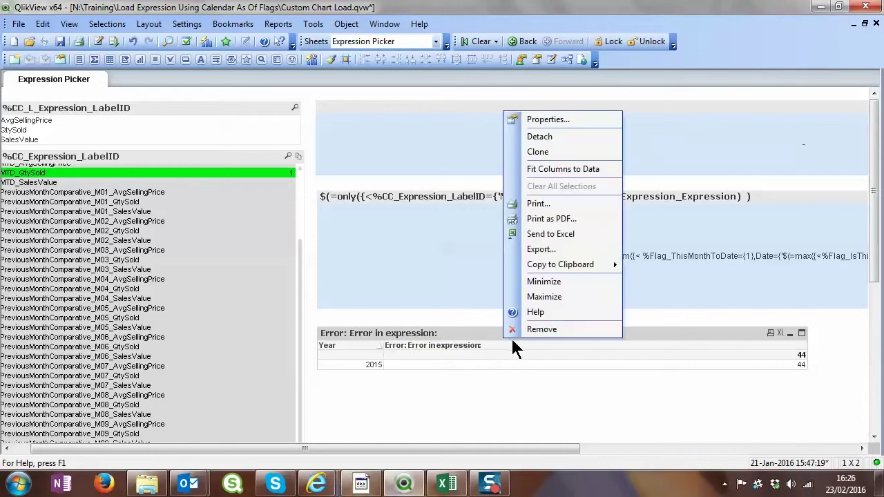
click(545, 121)
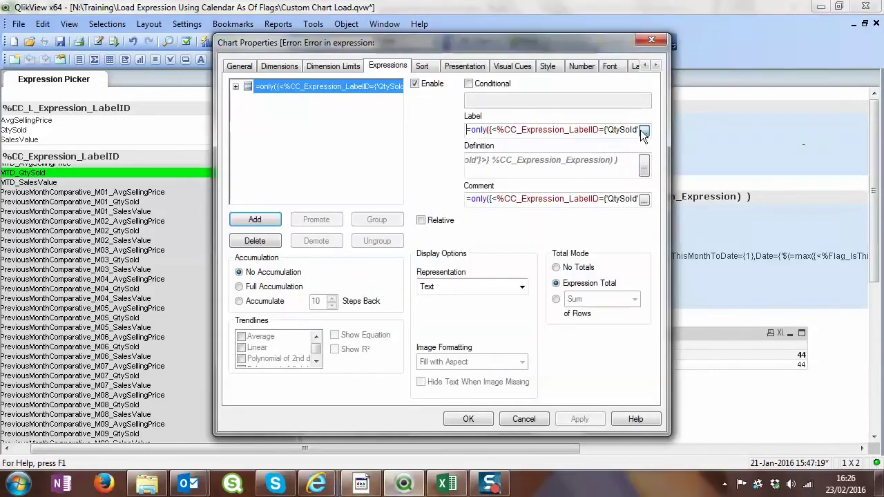
click(642, 130)
text())
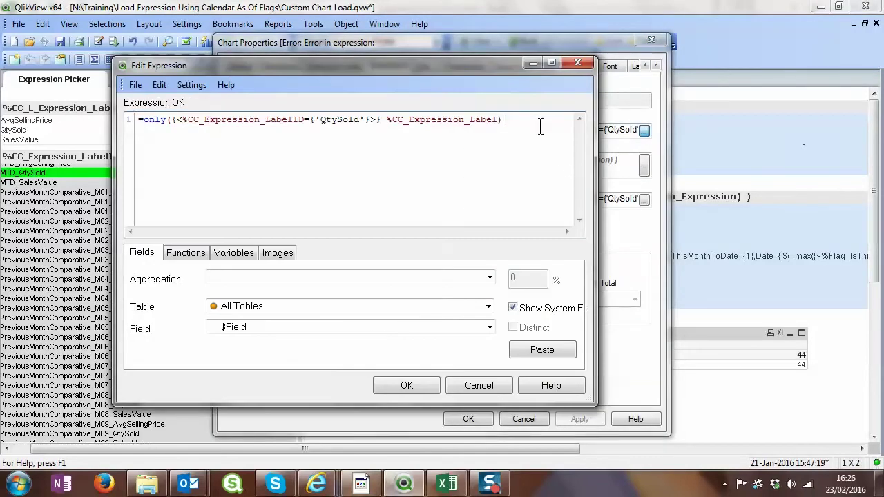
click(422, 388)
click(468, 418)
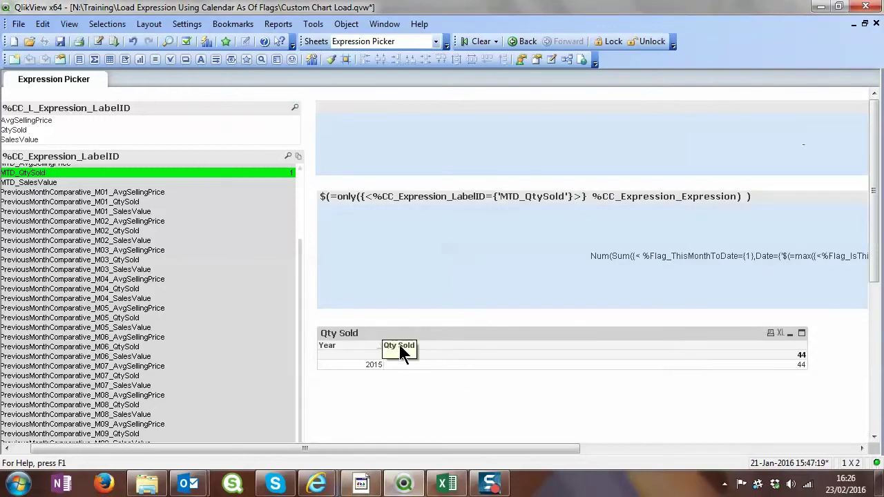
click(446, 484)
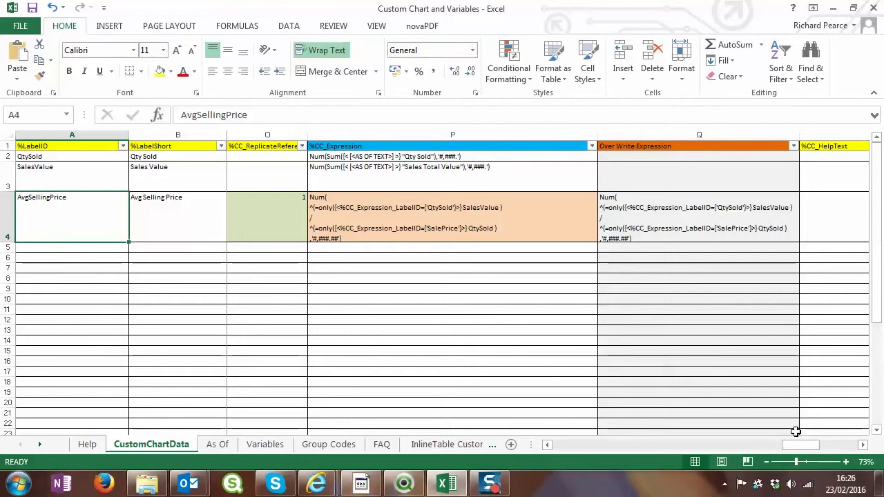
scroll(812, 359, right, 1)
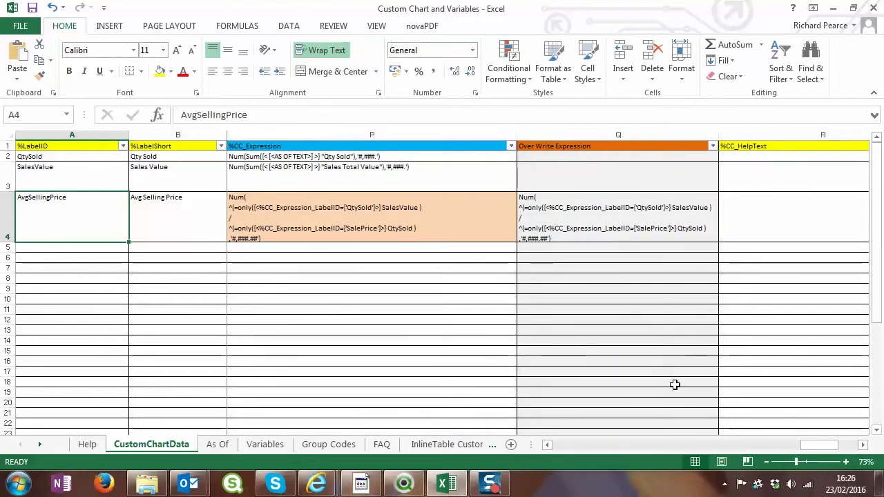